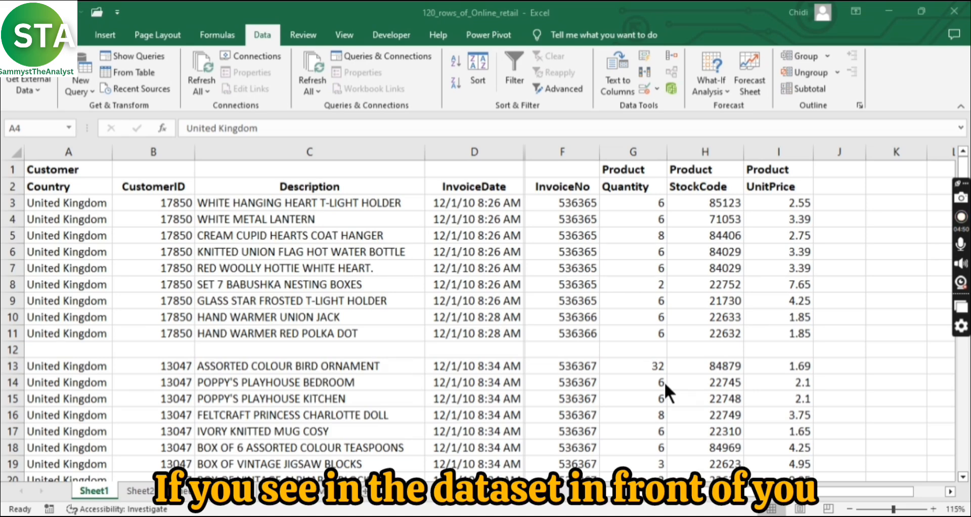
Step: From a CustomerID cell, check which data range the Sort command selects, and leave without sorting
left_click(164, 250)
left_click(164, 251)
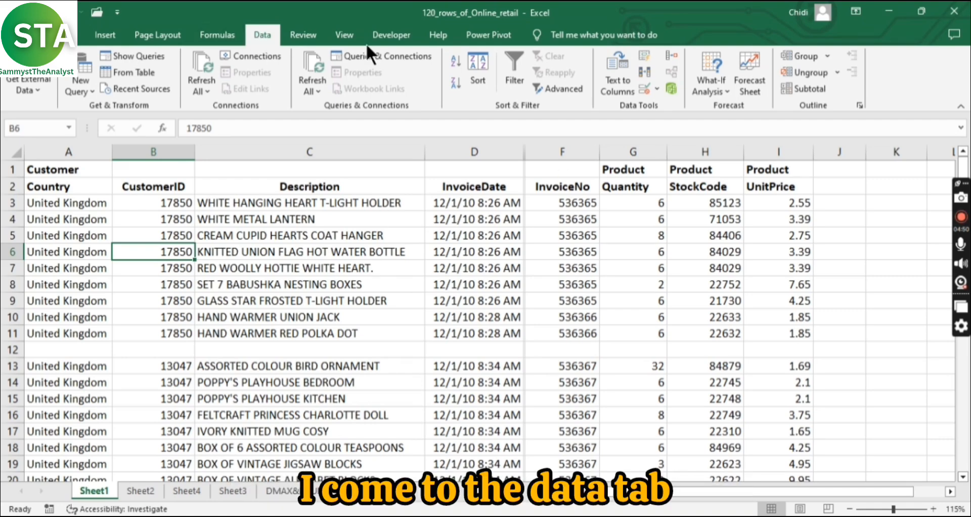
left_click(478, 81)
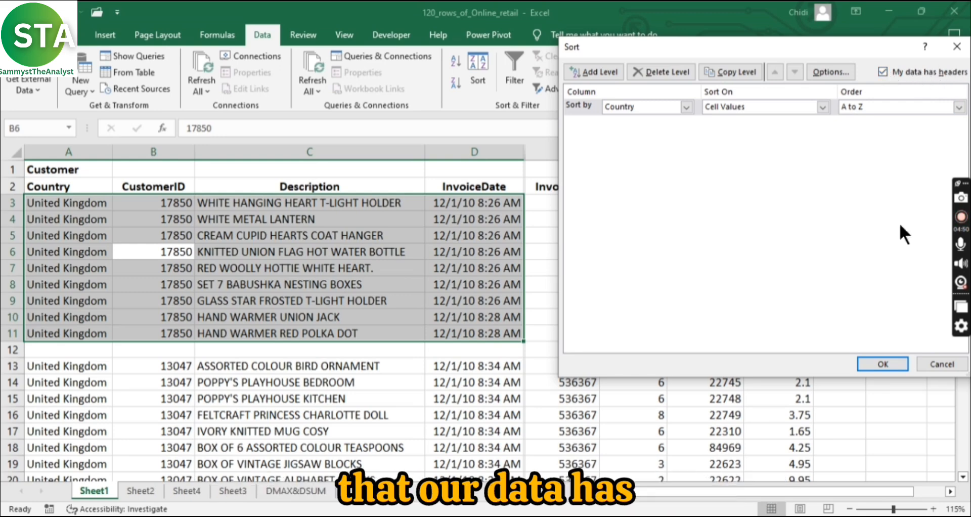
left_click_drag(808, 376, 812, 225)
left_click_drag(795, 46, 790, 322)
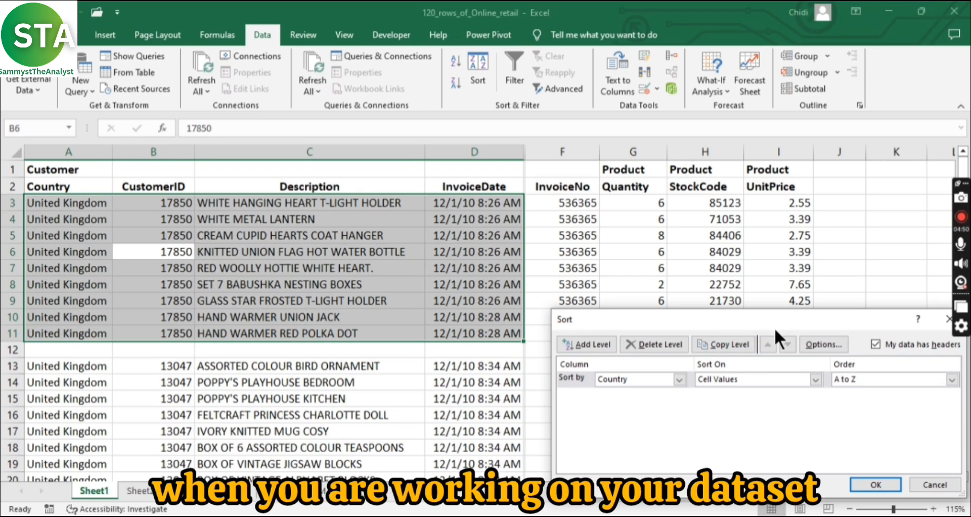
left_click(945, 484)
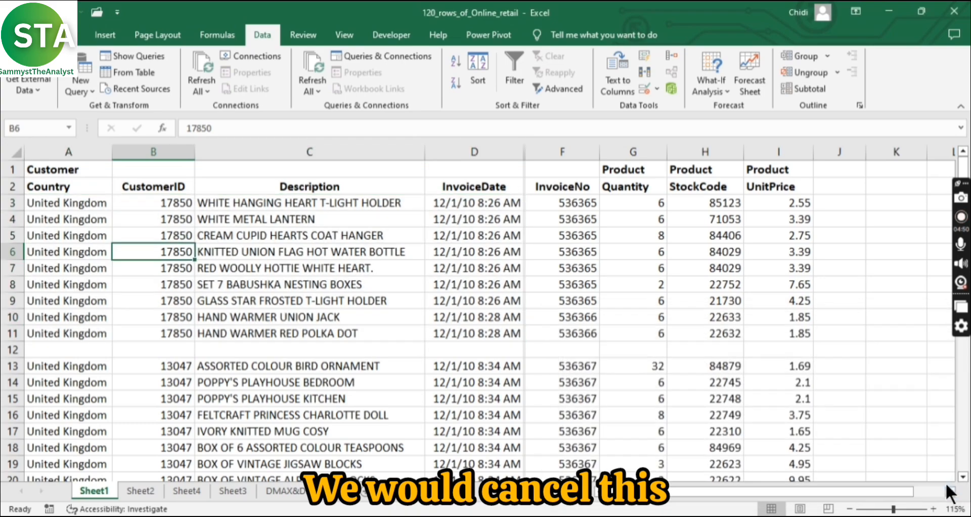
left_click(475, 81)
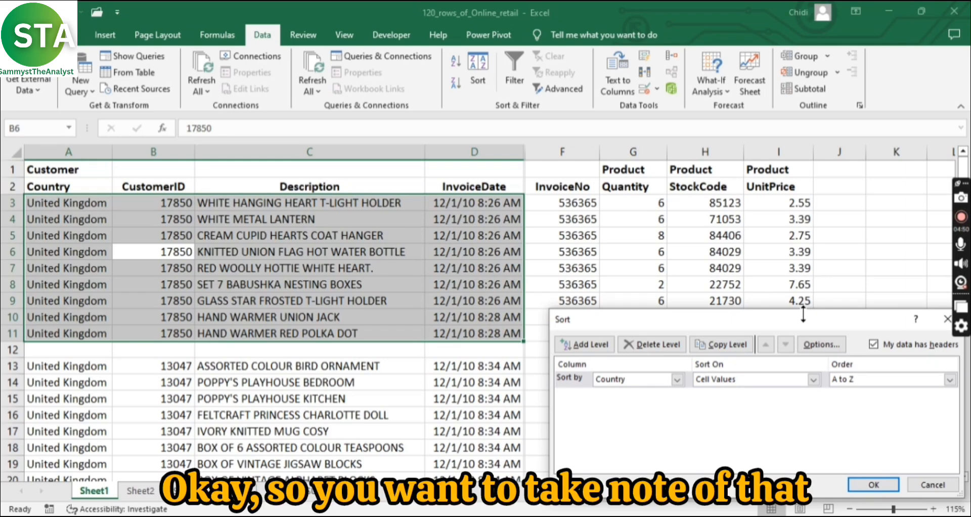
left_click(930, 484)
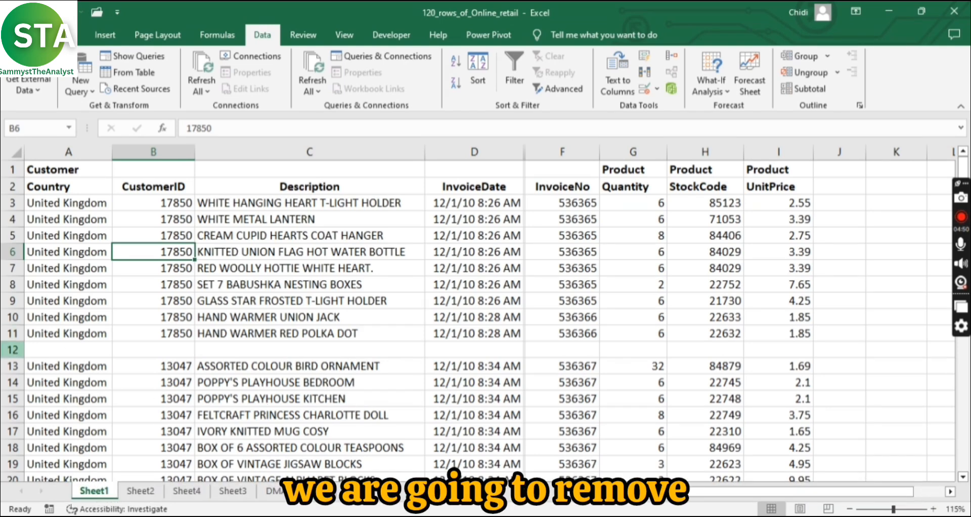
Step: Delete the empty row 12 that splits the dataset
left_click(13, 350)
right_click(13, 349)
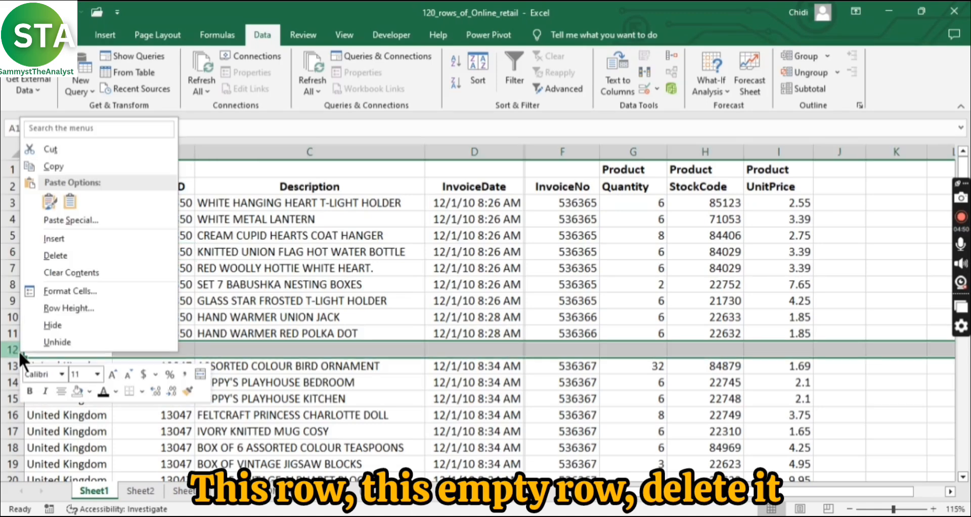
left_click(37, 255)
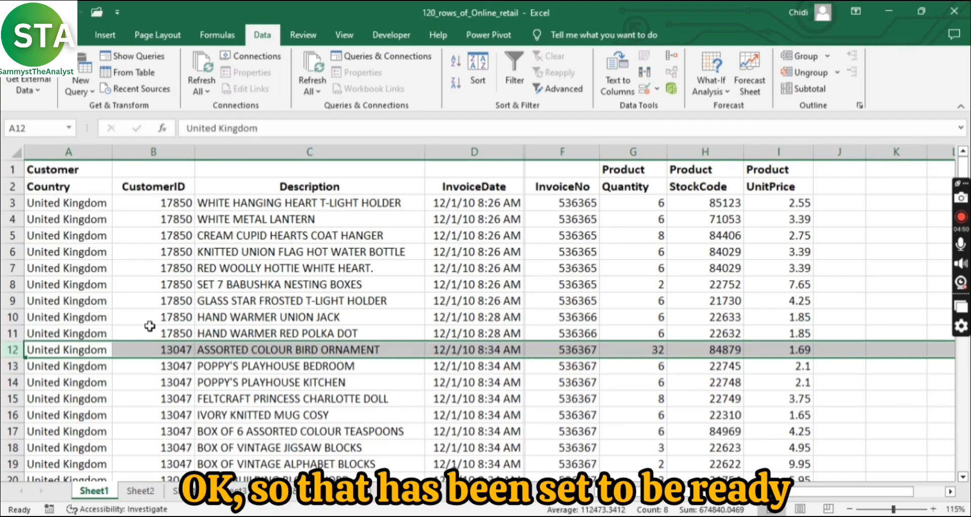
Step: Recheck how far down the rows the Sort command's selection extends, and leave without sorting
left_click(148, 278)
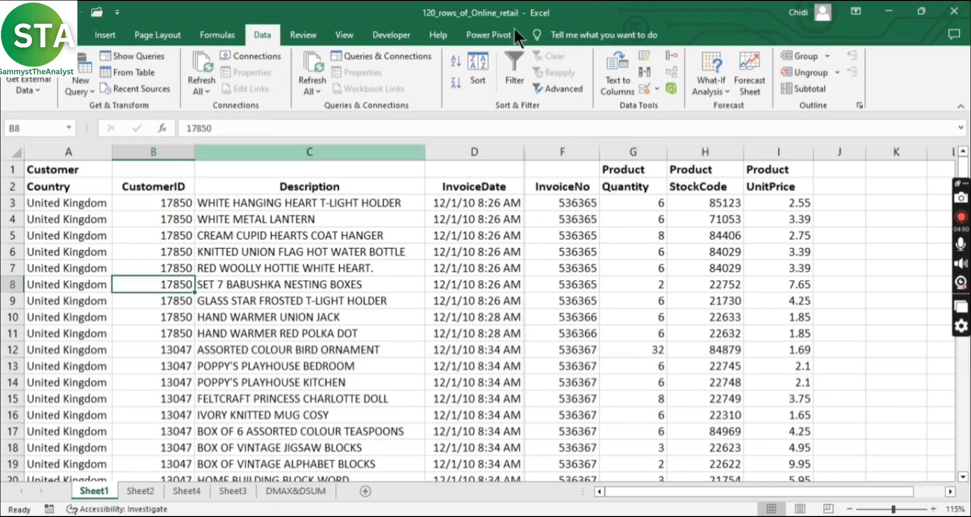
left_click(478, 76)
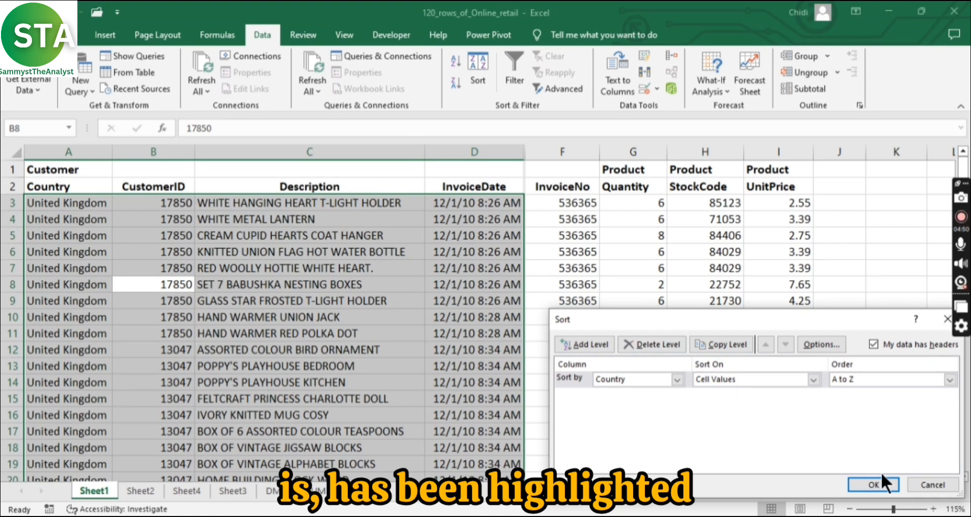
left_click(940, 482)
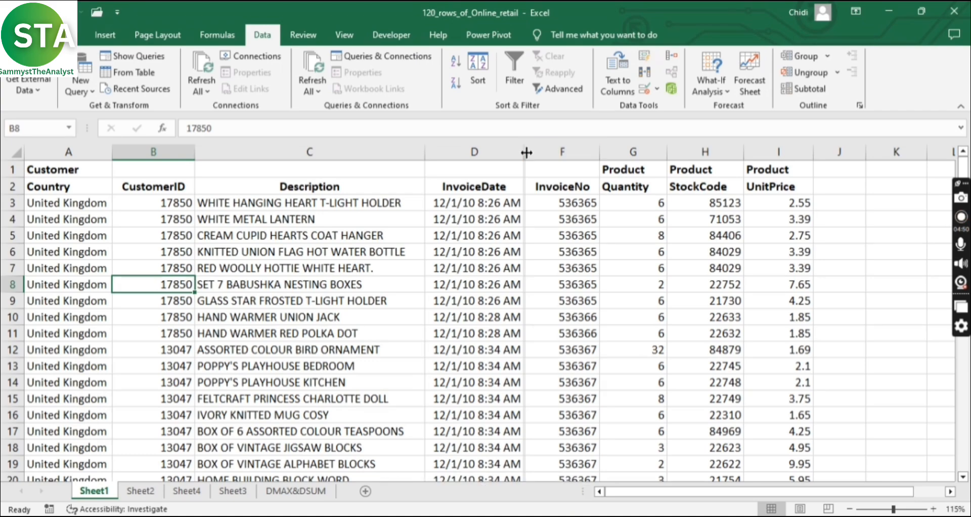
Step: Widen the narrow column E between InvoiceDate and InvoiceNo, and delete this empty column
left_click_drag(526, 152, 596, 156)
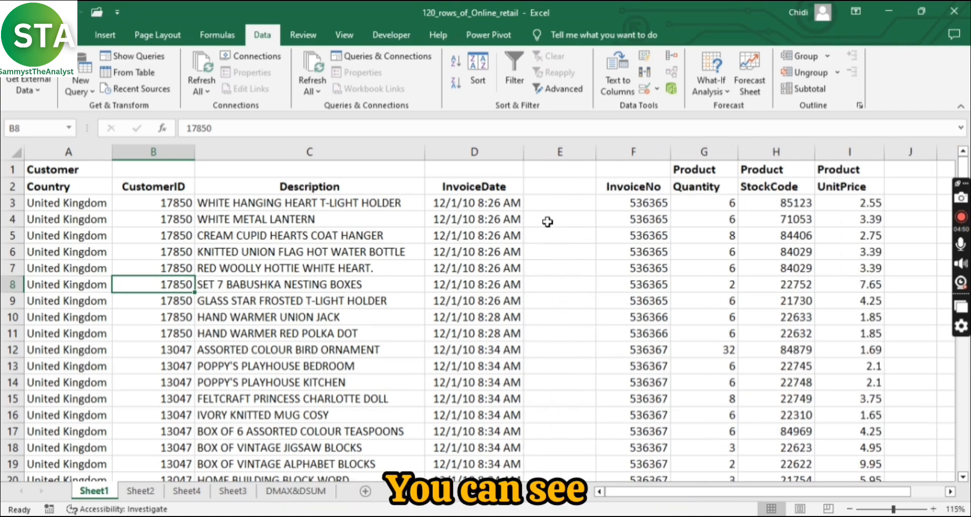
left_click(567, 152)
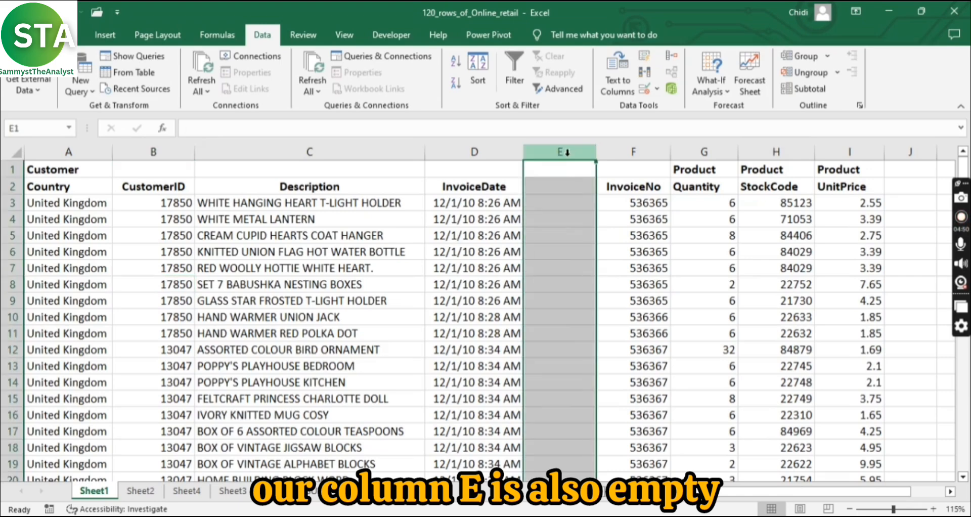
right_click(569, 155)
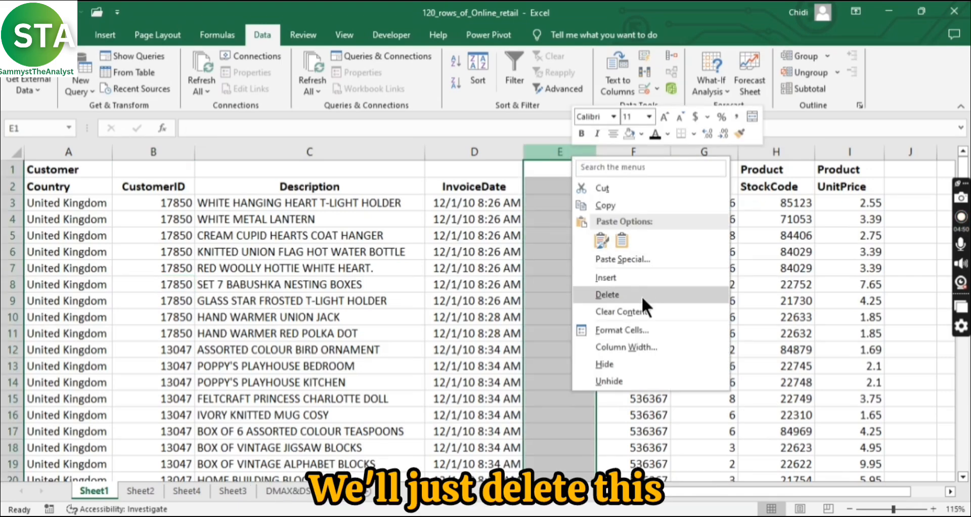
left_click(626, 294)
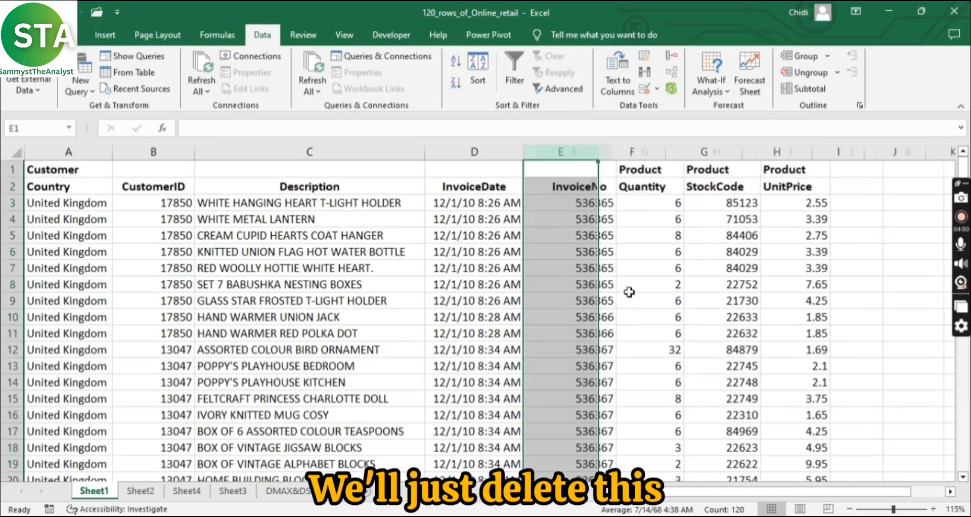
Step: Check that the Sort command's selection spans all columns from Country to UnitPrice, and leave without sorting
left_click(190, 263)
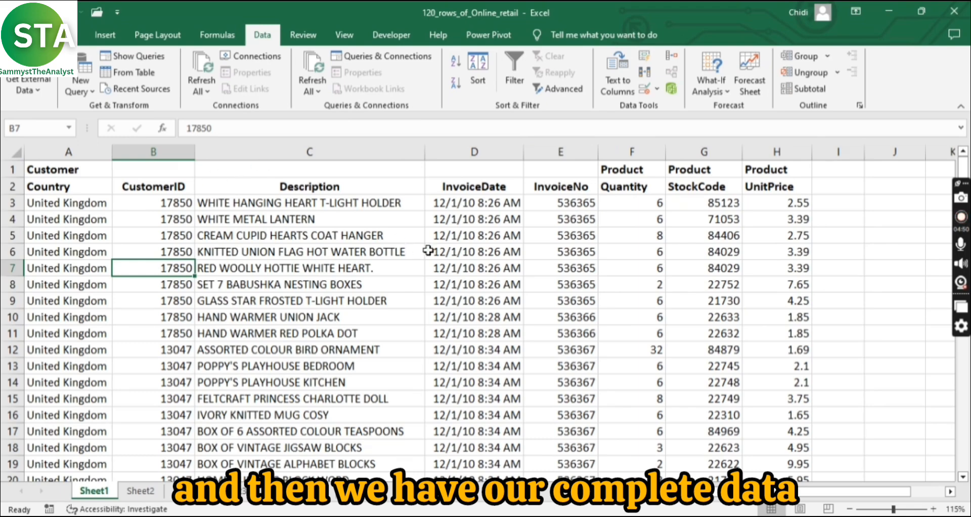
left_click(476, 81)
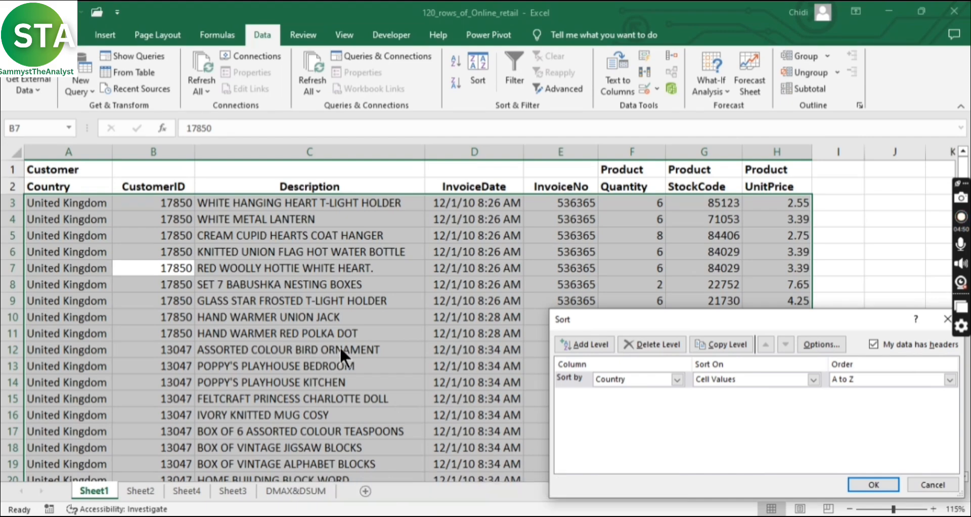
left_click(923, 484)
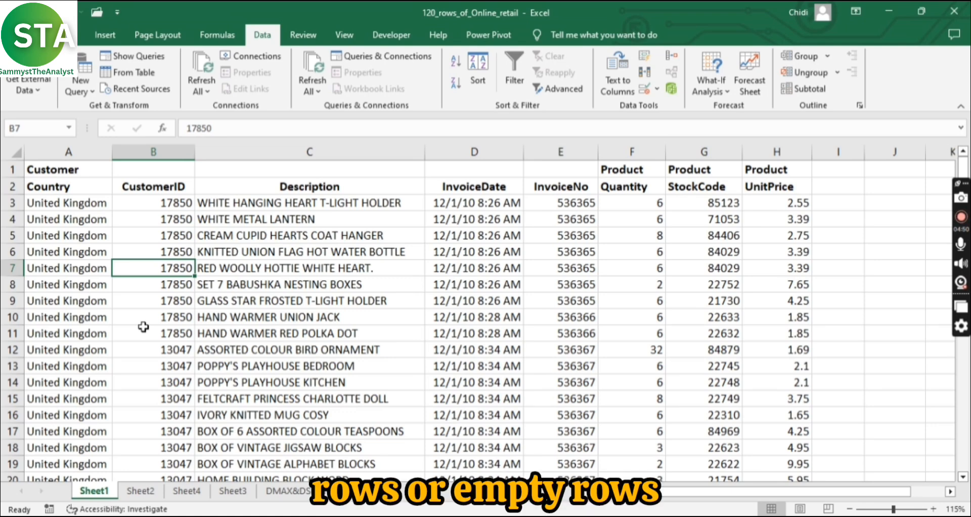
Step: Select the entire dataset and cycle the active cell through its four corners to inspect its extent
key("ctrl+a")
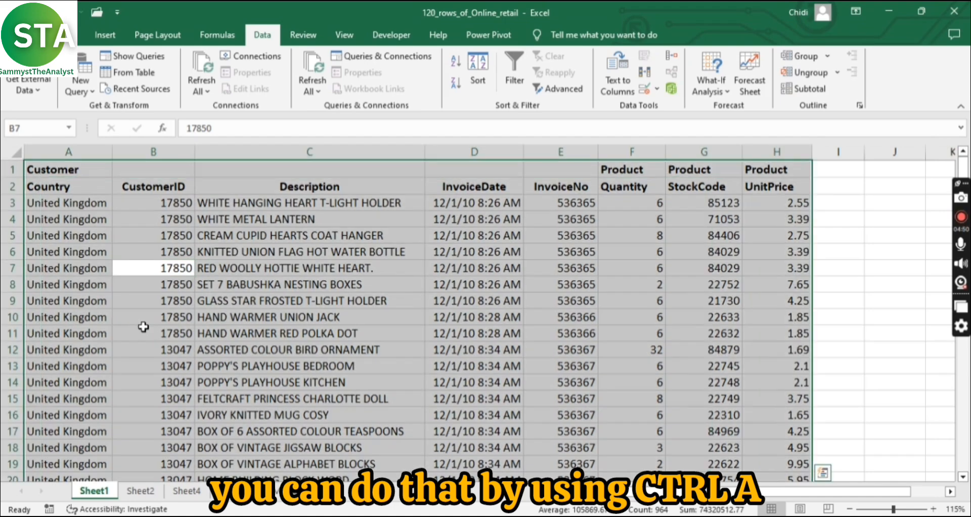
key("ctrl+period")
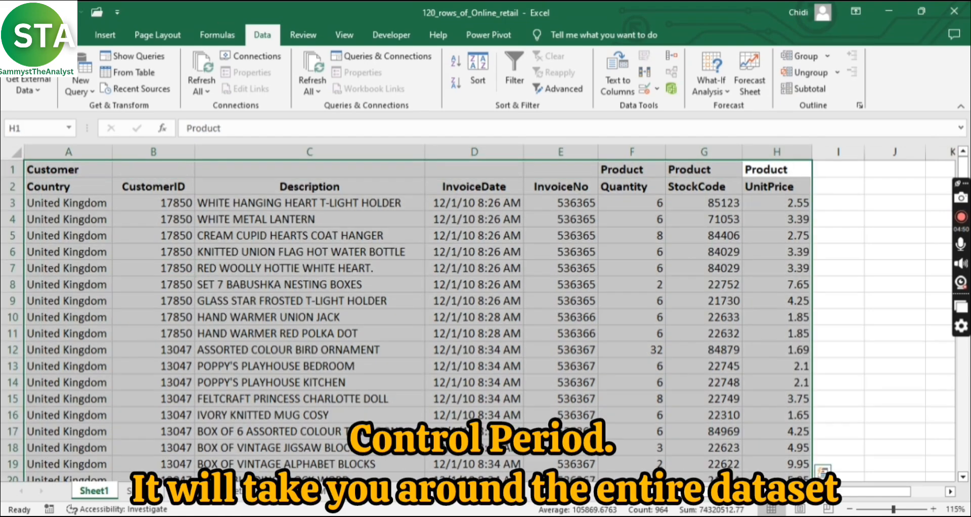
key("ctrl+period")
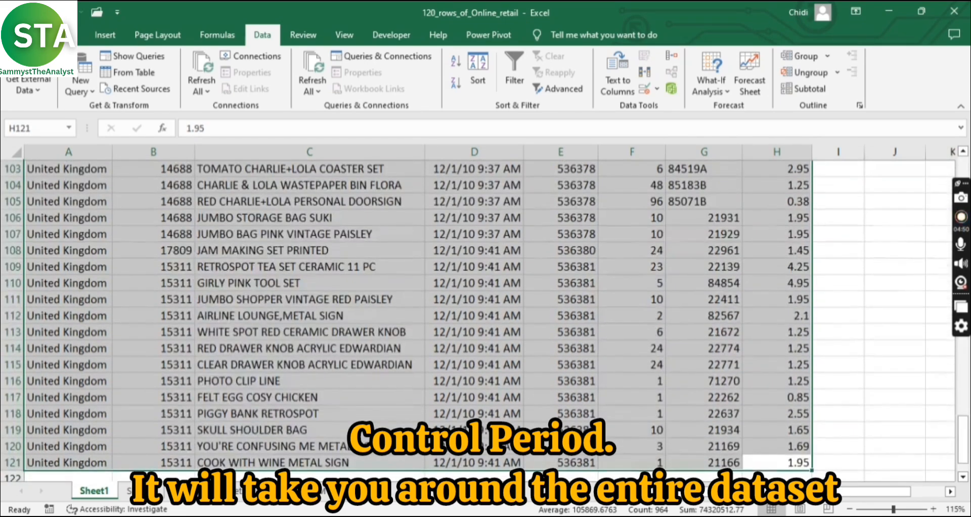
key("ctrl+period")
key("ctrl+period")
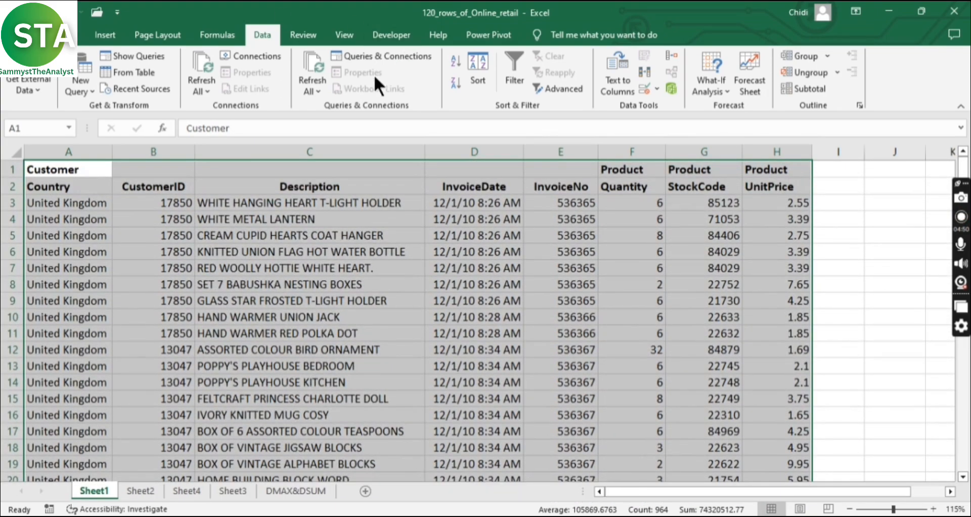
left_click(77, 205)
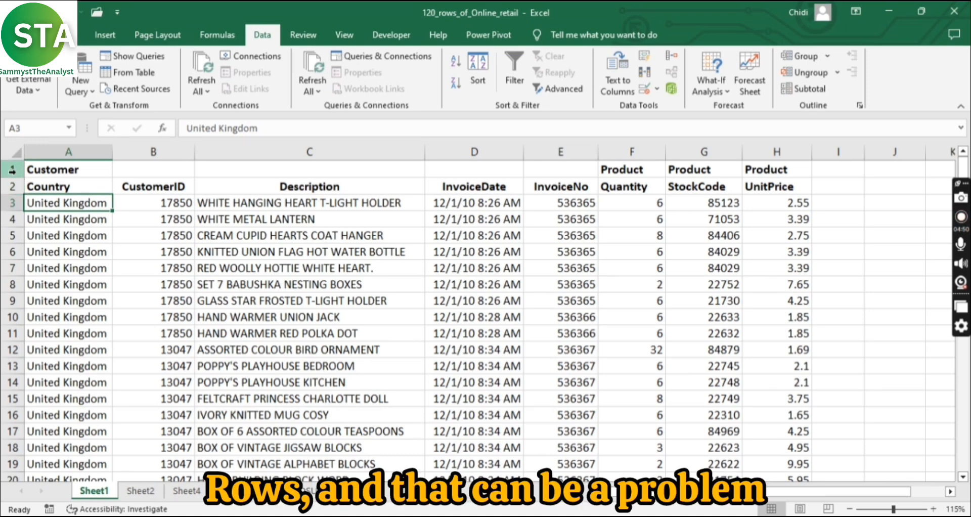
Step: Change the header in A2 to Customer above Country using a line break within the cell, and view its Wrap Text setting
left_click(13, 186)
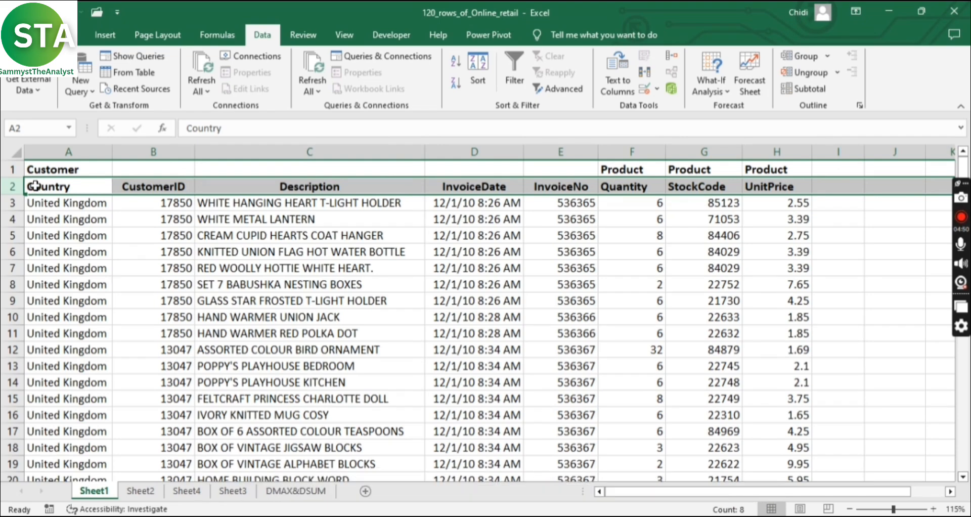
double_click(47, 186)
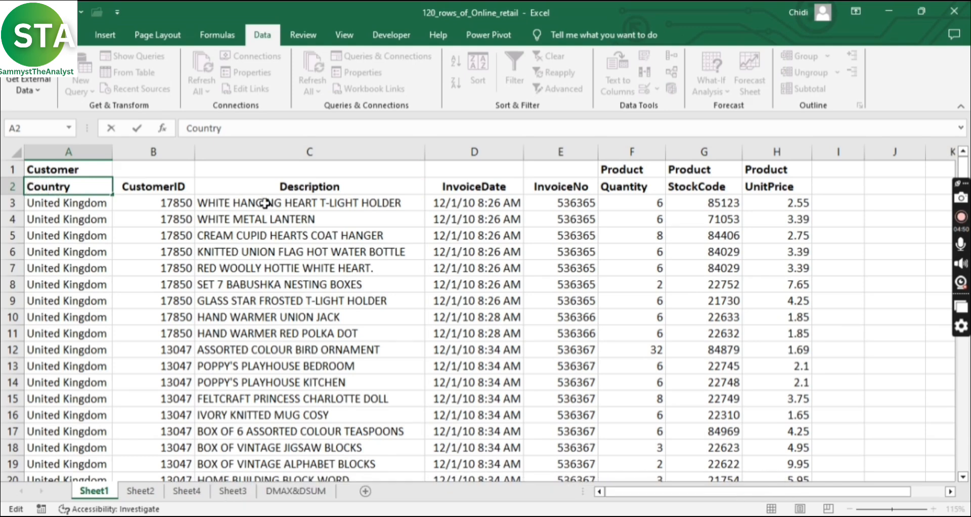
type("c")
key("BackSpace")
type("Customer")
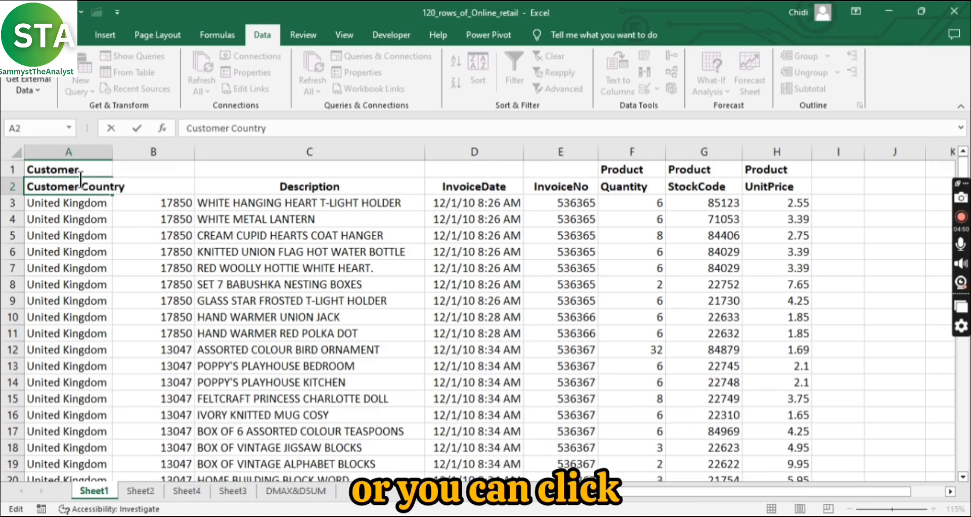
key("alt+Return")
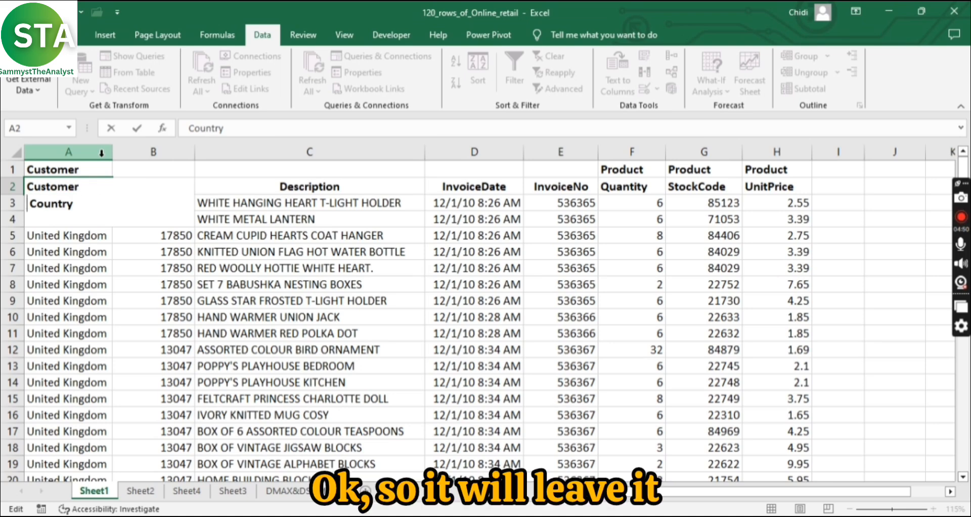
key("Delete")
key("Return")
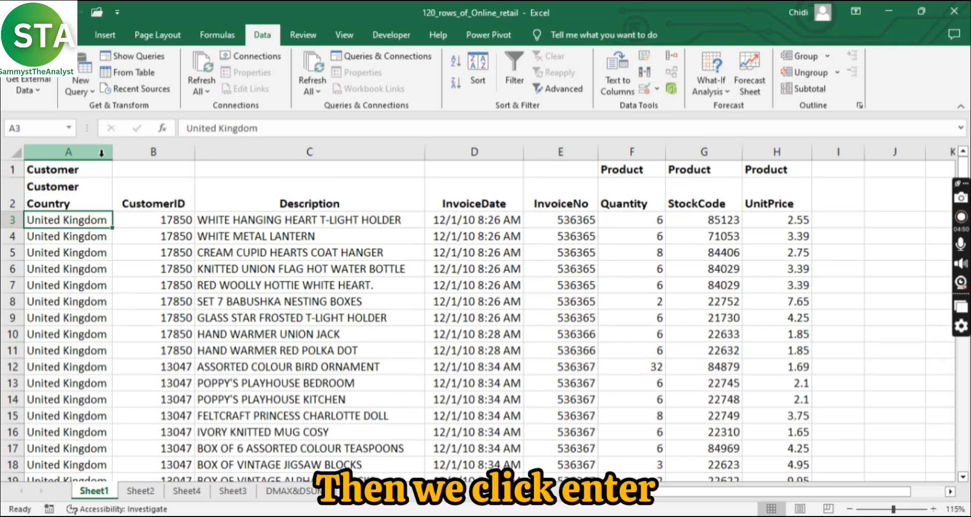
left_click(77, 200)
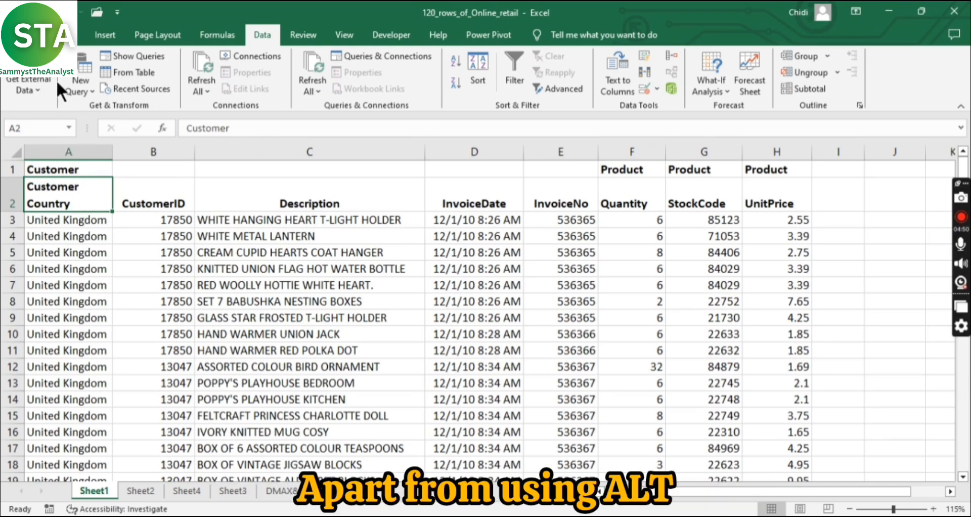
left_click(68, 34)
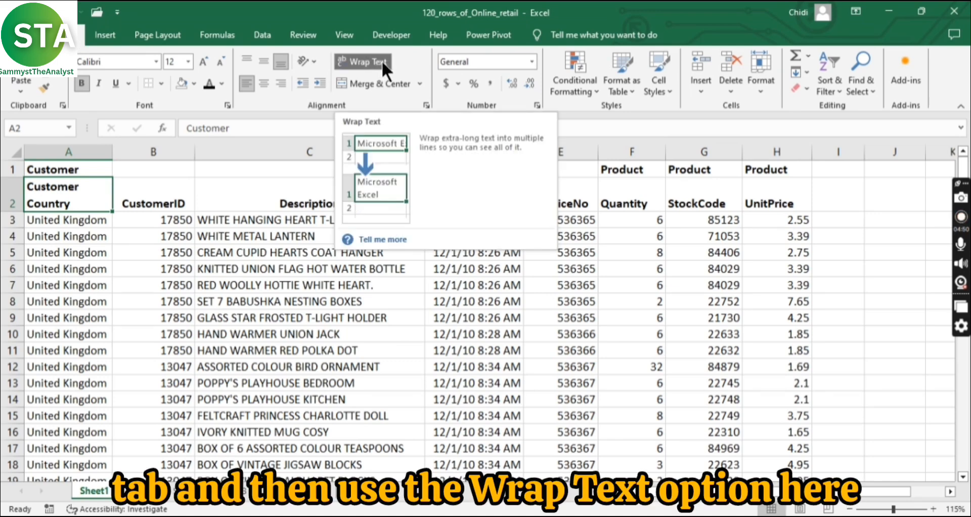
Step: Change the header in F2 to Product above Quantity using a line break within the cell
double_click(620, 196)
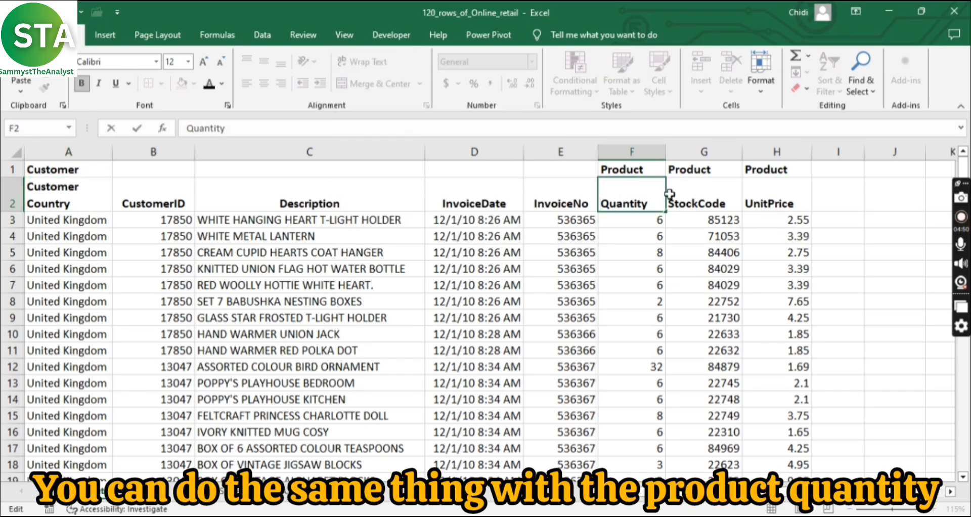
type("Product")
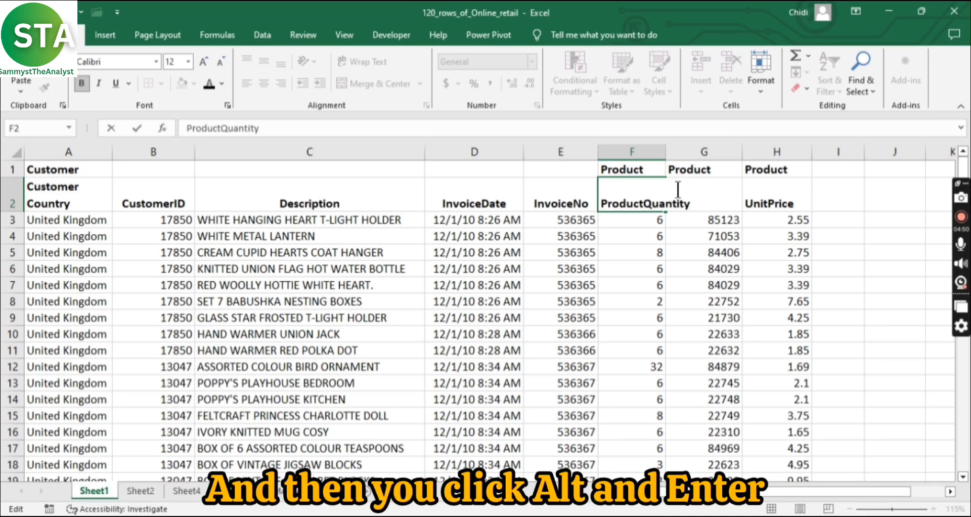
key("alt+Return")
key("Return")
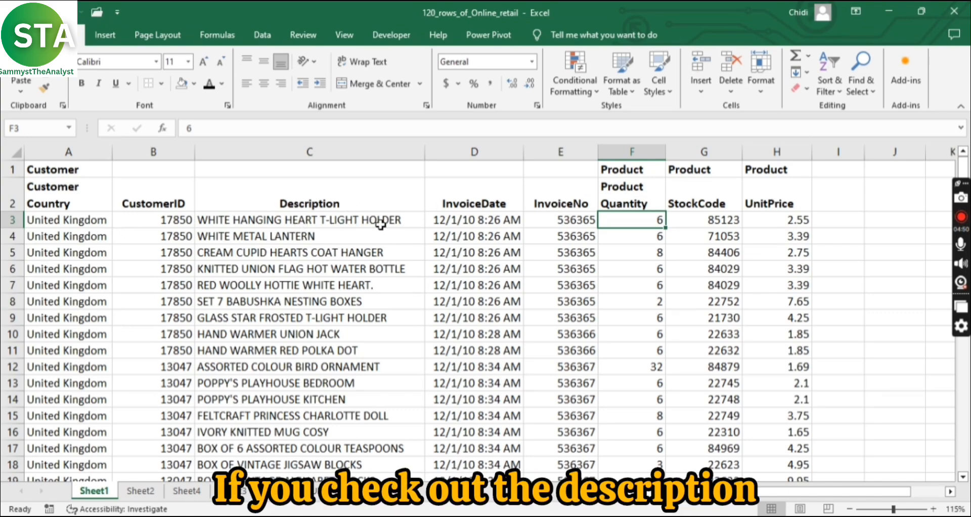
scroll(380, 225, "down", 3)
scroll(374, 292, "up", 3)
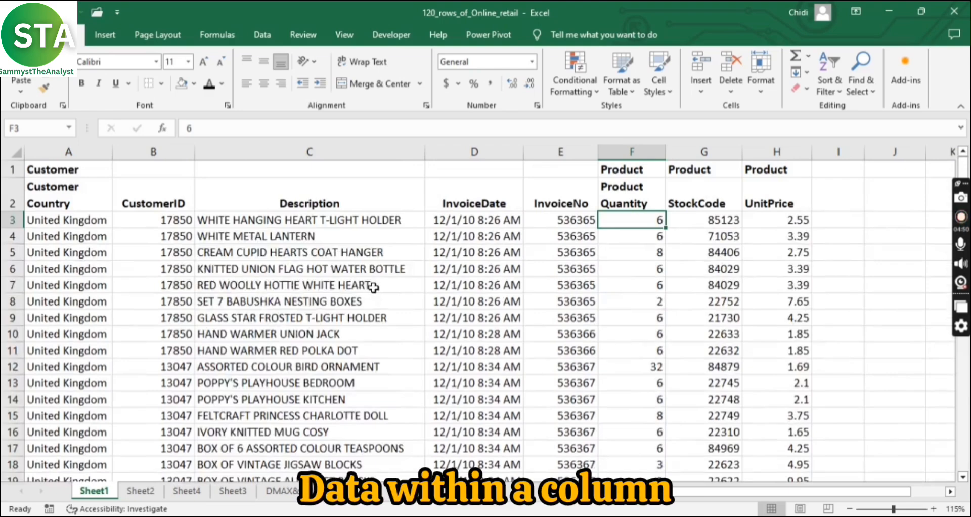
scroll(376, 286, "down", 1)
scroll(379, 287, "up", 1)
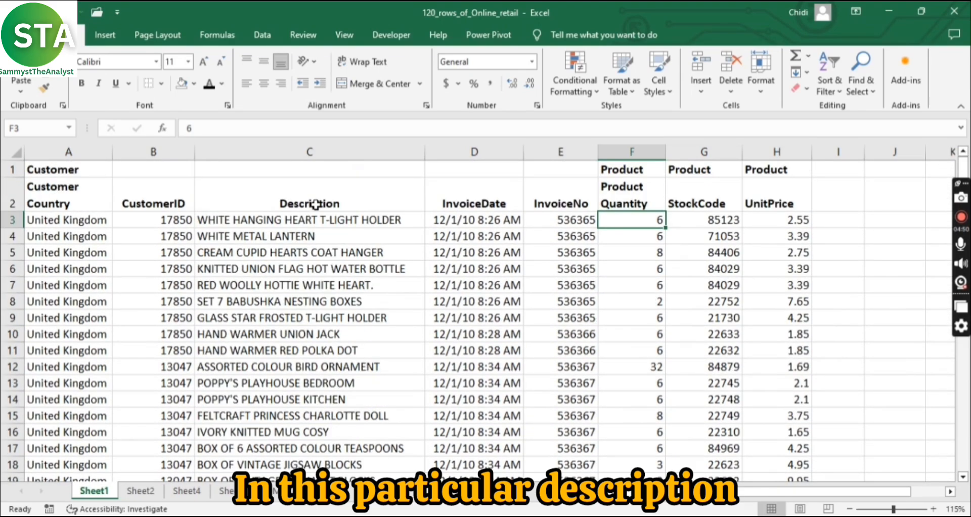
Step: Insert a blank column between Description and InvoiceDate
left_click(340, 198)
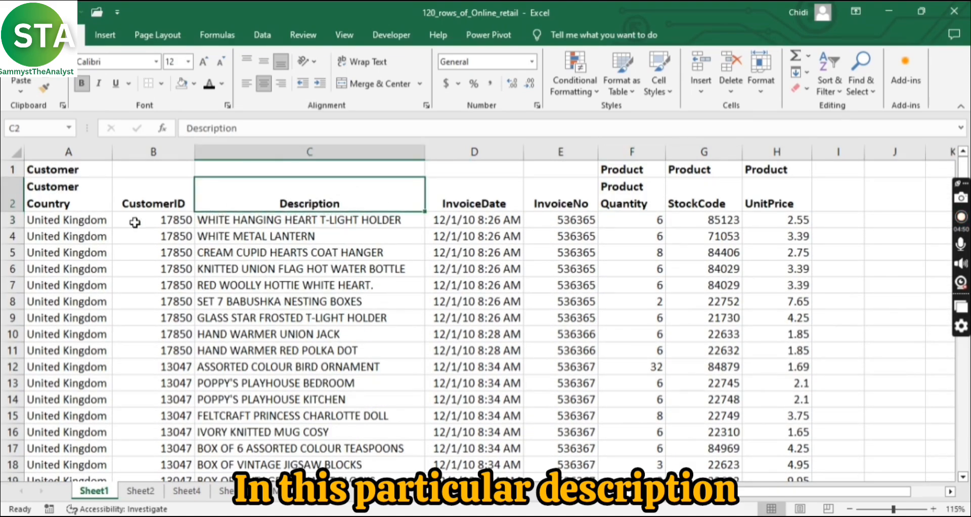
left_click(160, 203)
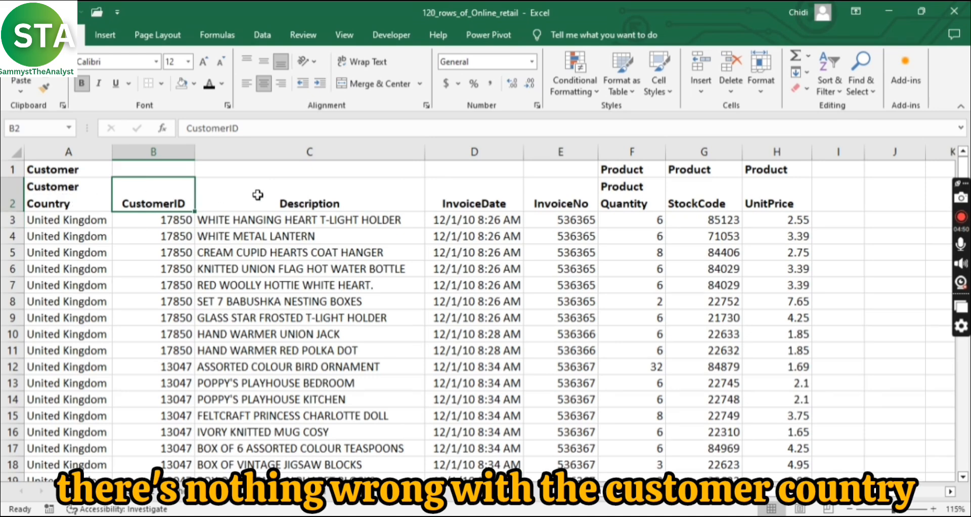
left_click(494, 150)
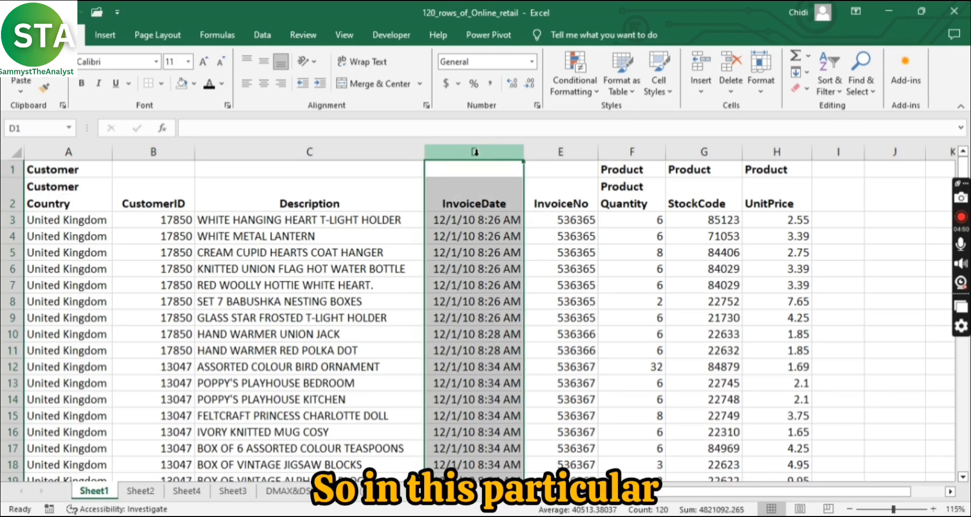
right_click(474, 151)
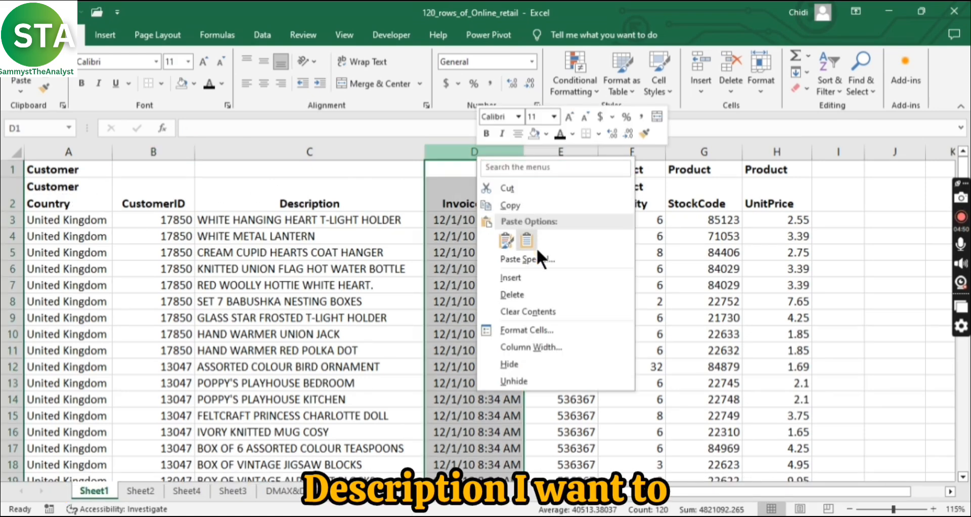
left_click(518, 272)
Step: Enter T-LIGHT HOLDER in D3 as the example of the closing words of the description in C3
left_click(458, 222)
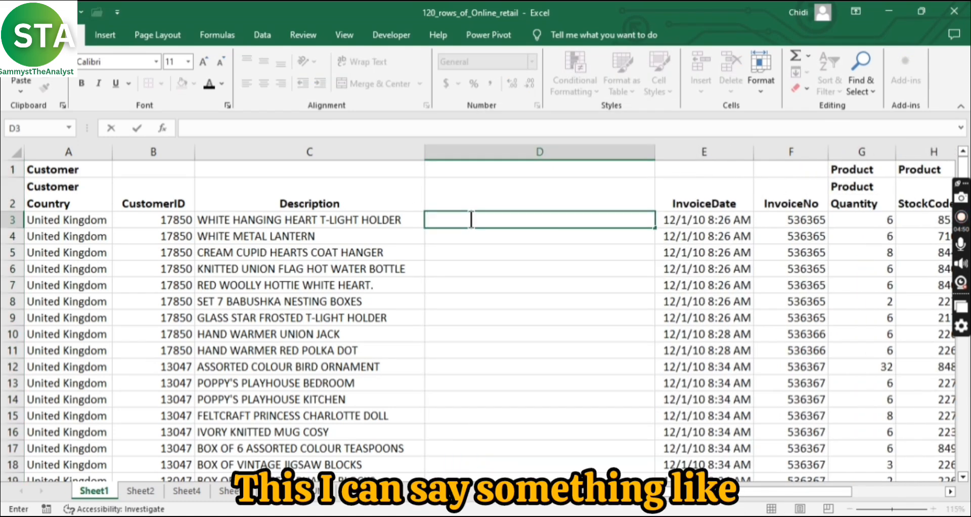
type("T-L")
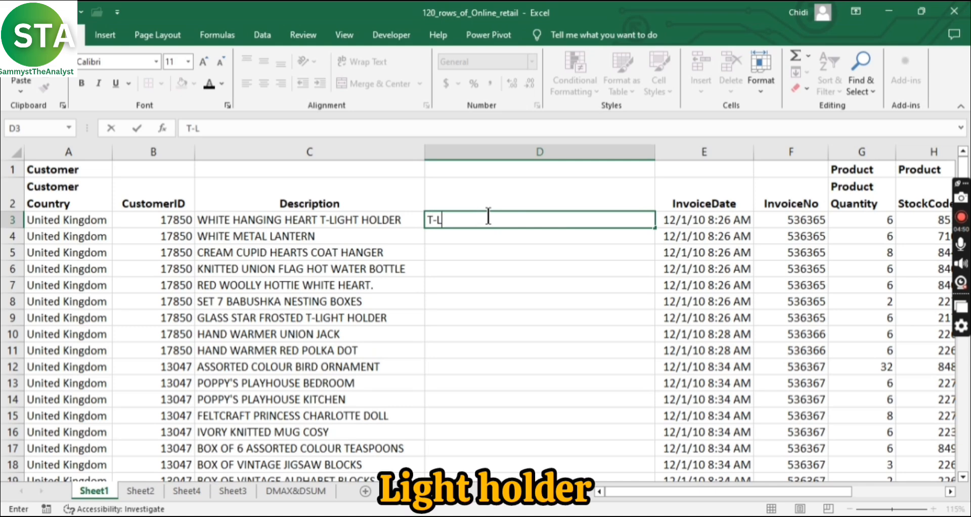
type("IGHT HOL")
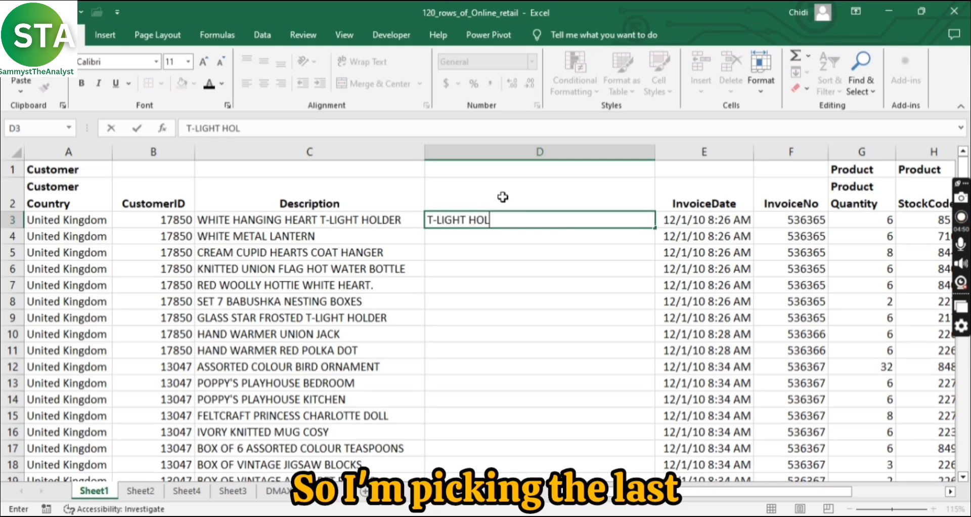
type("DER")
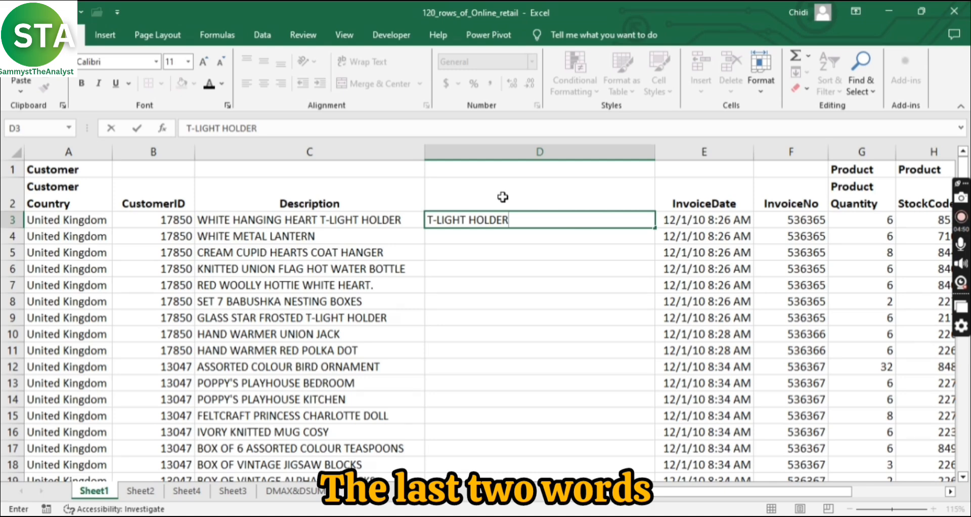
key("ctrl+Return")
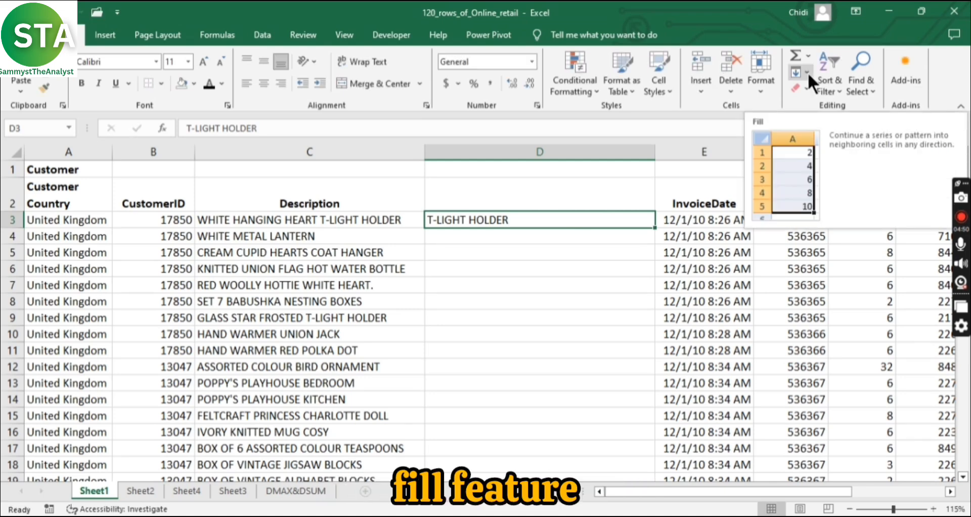
Step: Flash Fill column D from the example in D3 and check the extracted words against the descriptions
left_click(807, 71)
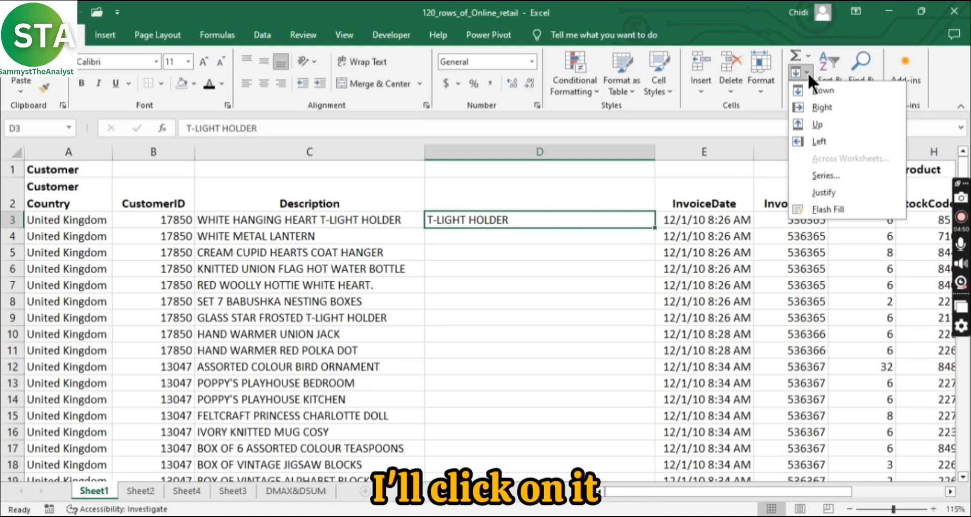
left_click(818, 211)
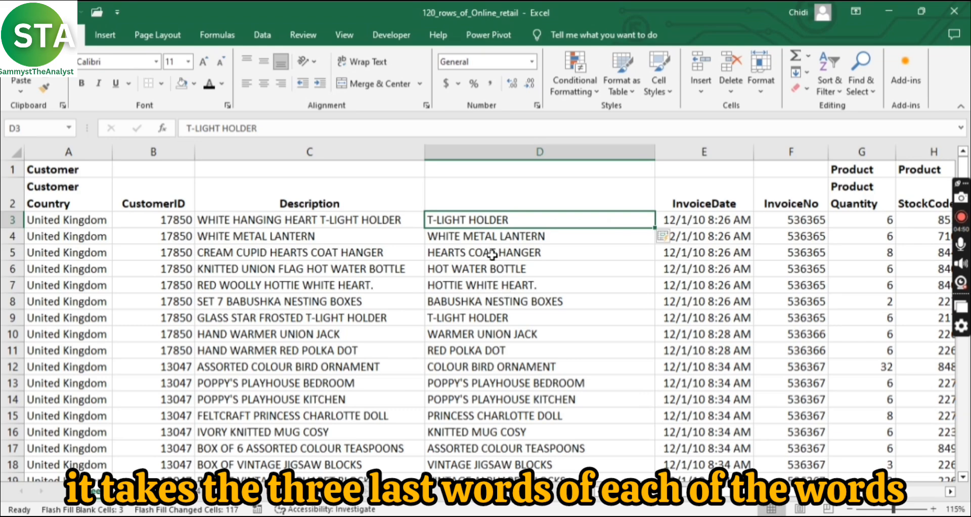
scroll(498, 271, "down", 1)
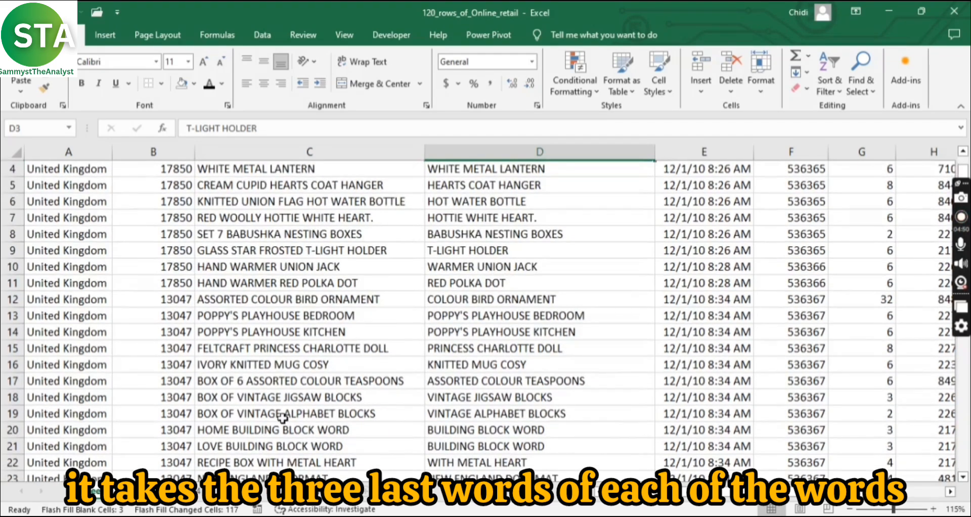
scroll(547, 414, "down", 5)
scroll(551, 414, "down", 1)
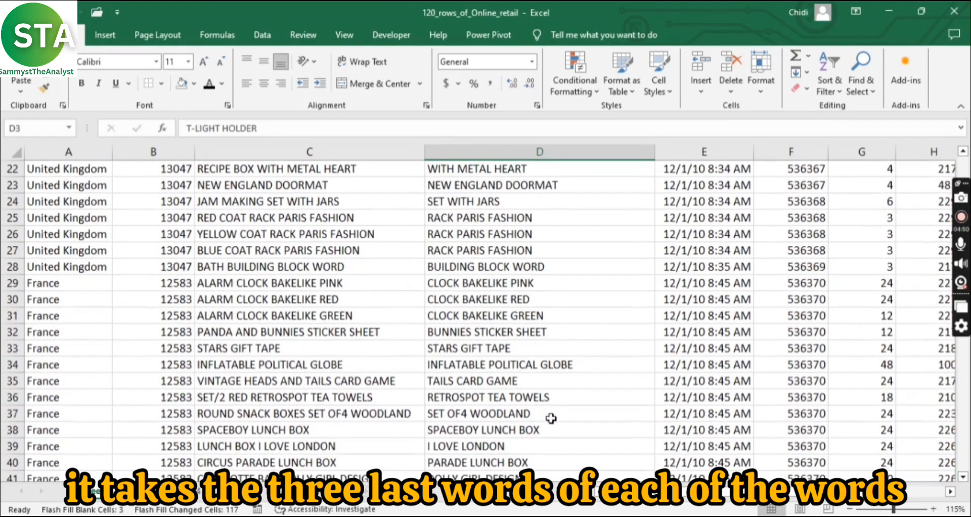
scroll(536, 404, "up", 7)
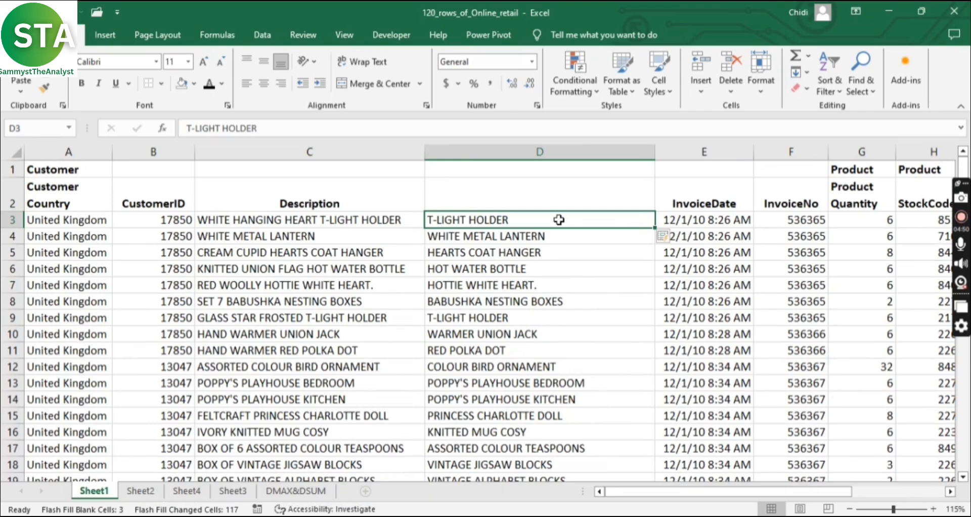
Step: Delete the flash-filled column D between Description and InvoiceDate
left_click(262, 35)
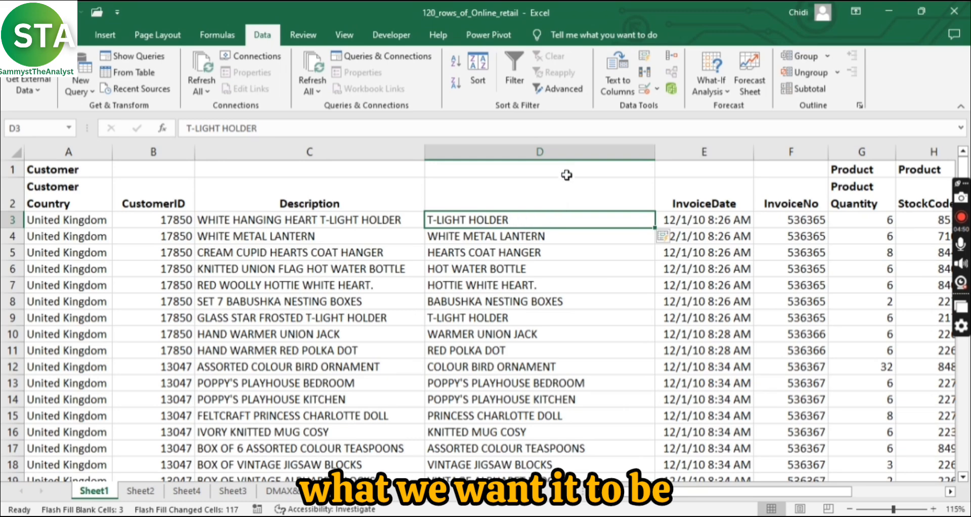
left_click(559, 152)
right_click(559, 151)
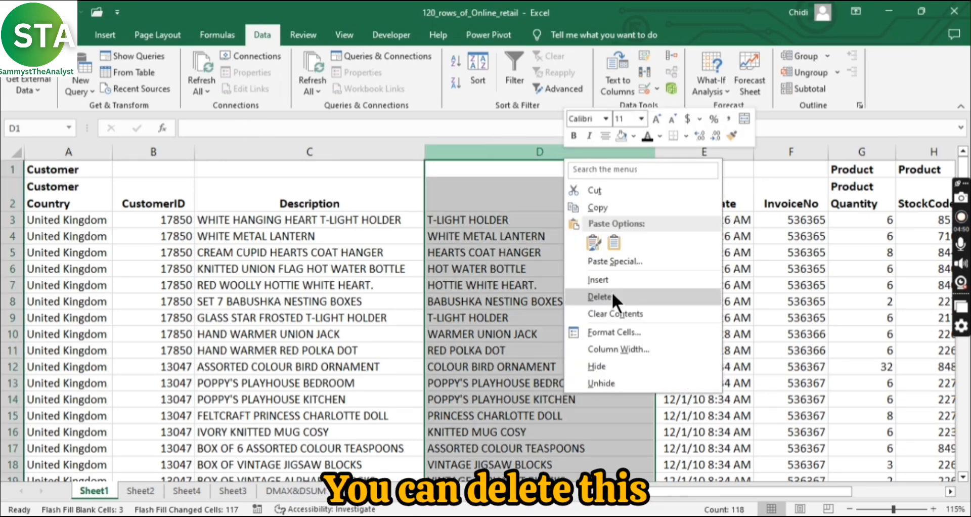
left_click(612, 291)
Step: Insert a blank column before InvoiceDate and enter HOLDER in D3 as the last word of the first description
right_click(480, 152)
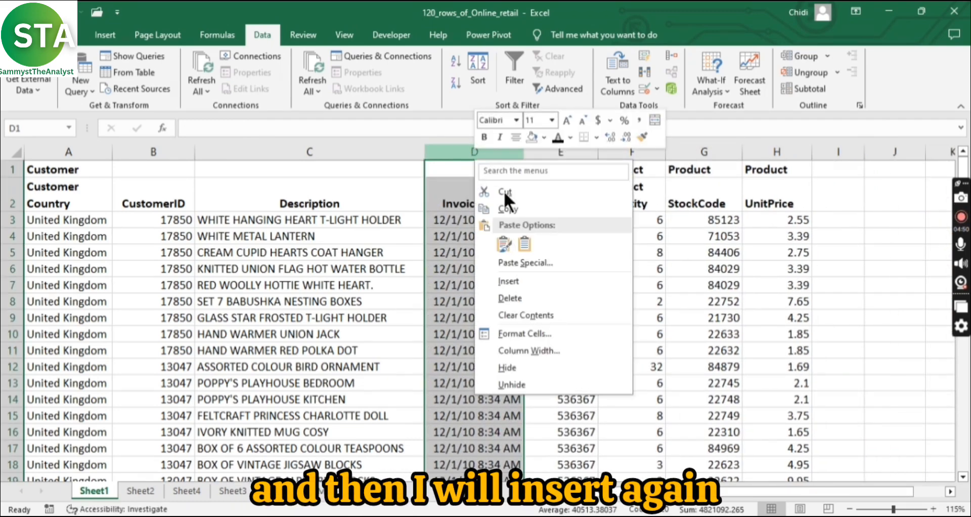
left_click(500, 263)
double_click(489, 222)
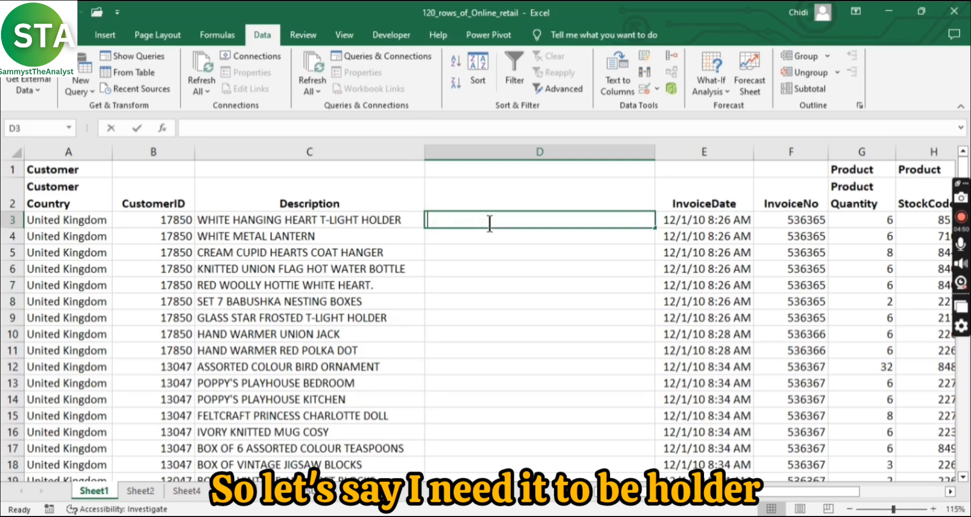
type("h")
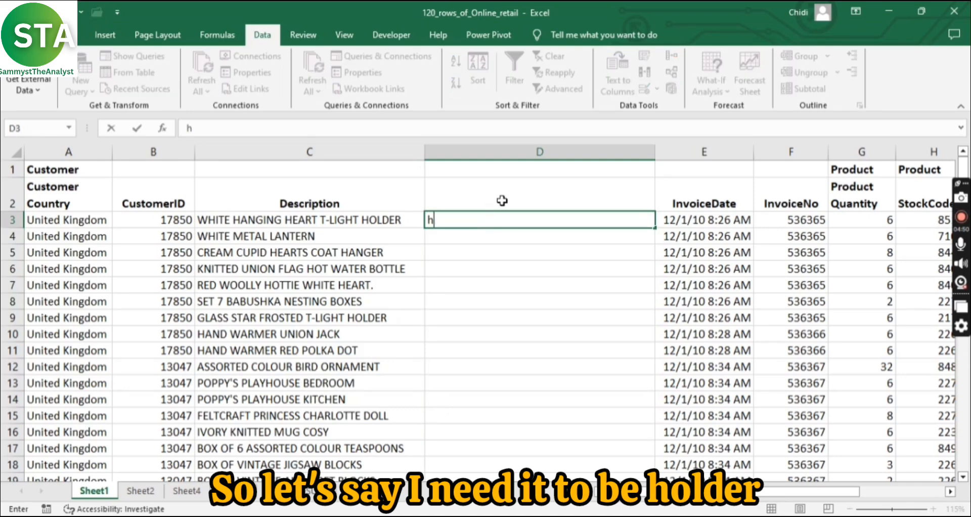
key("BackSpace")
type("HOLDER")
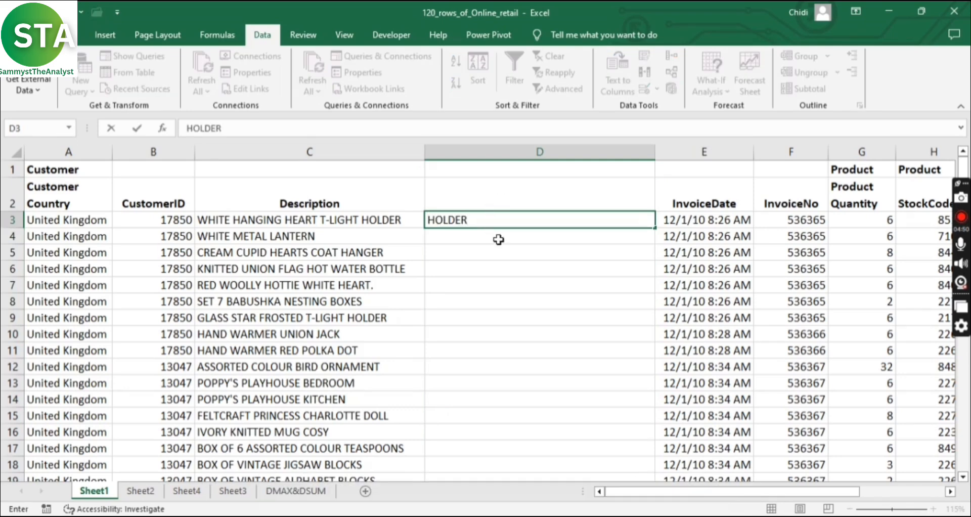
key("ctrl+Return")
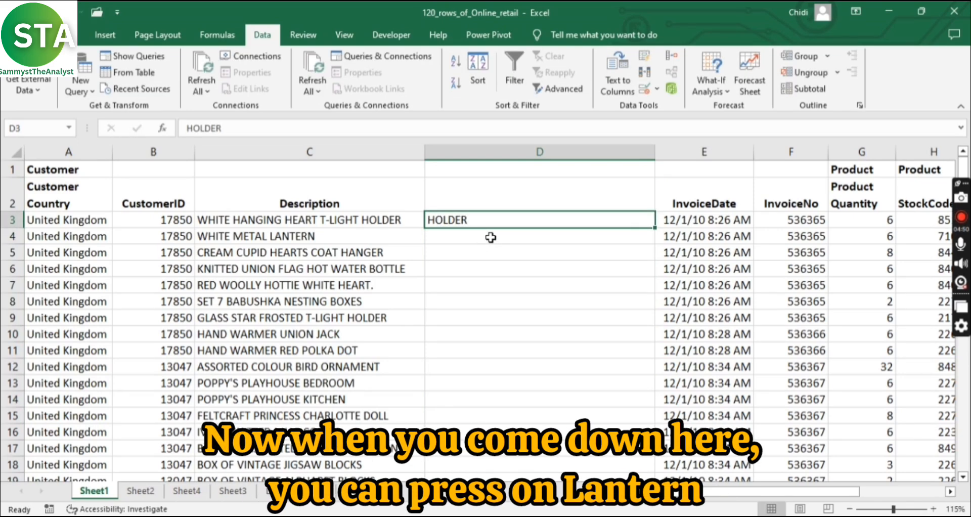
Step: Enter LANTERN in D4, try to fill the rest of column D from it, and undo the fill
left_click(490, 237)
type("LANTERN")
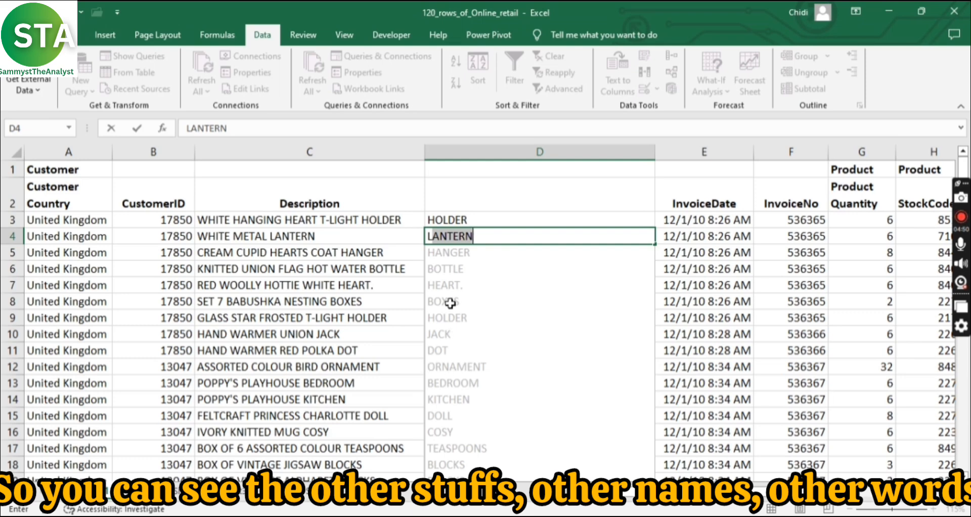
left_click(500, 236)
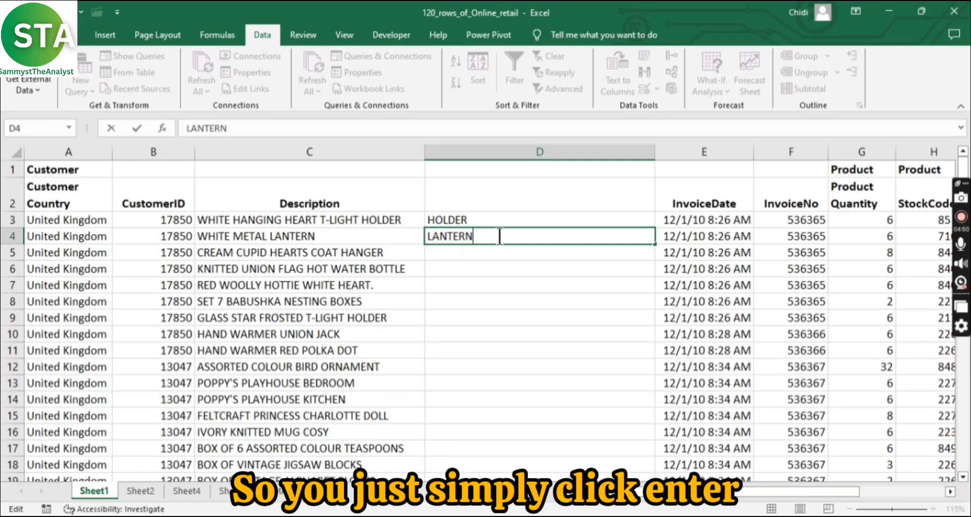
key("Return")
left_click(651, 241)
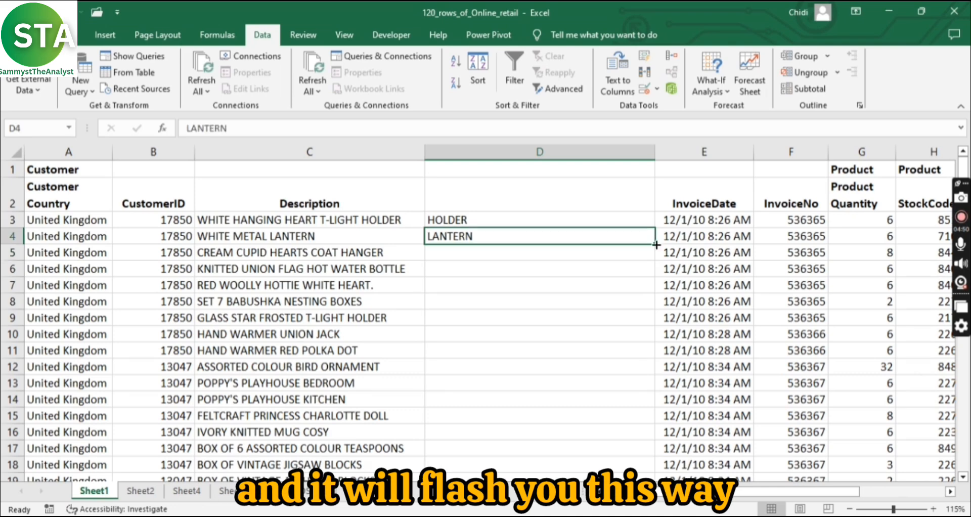
double_click(654, 244)
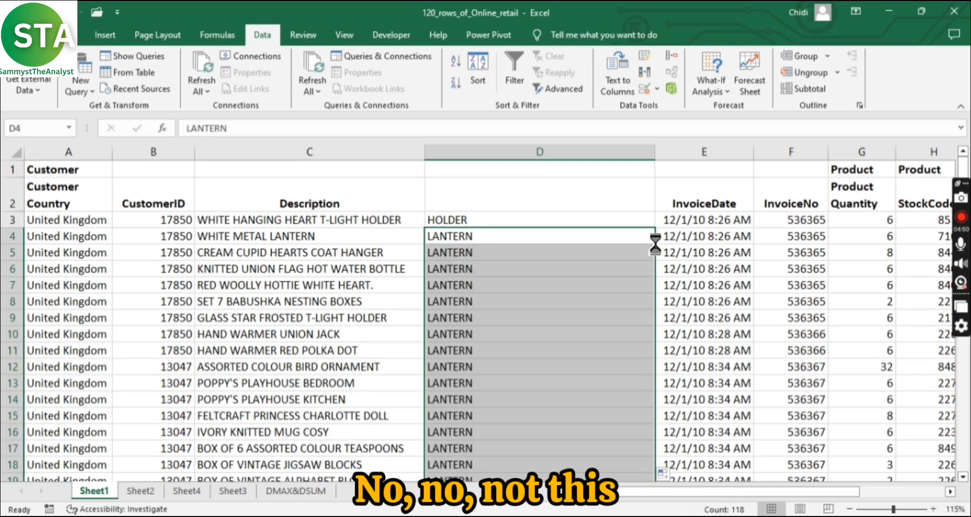
key("ctrl+z")
Step: Re-enter LANTERN in D4 and enter HANGER in D5, accepting the Flash Fill suggestions for the rest of column D
double_click(509, 237)
key("BackSpace")
key("BackSpace")
key("BackSpace")
key("BackSpace")
key("BackSpace")
key("BackSpace")
key("BackSpace")
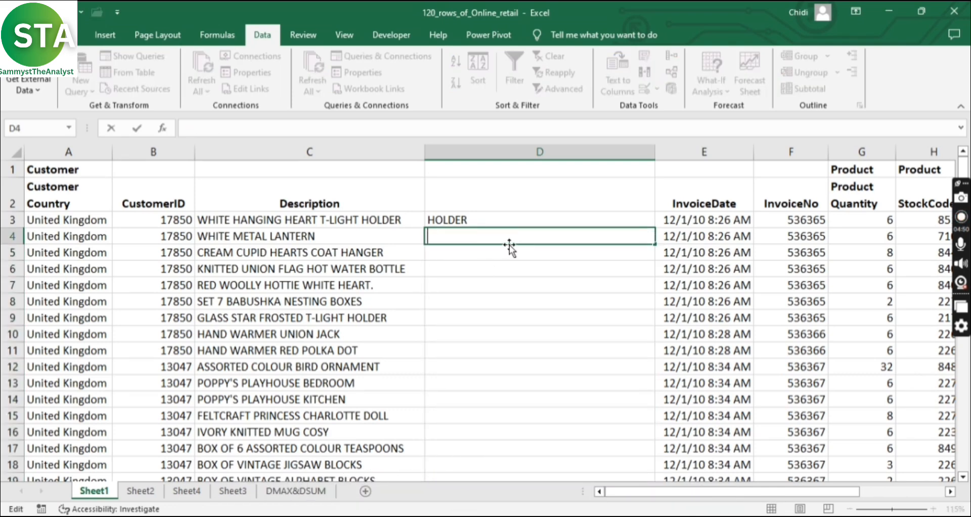
type("LANTERN")
key("Return")
type("HANGER")
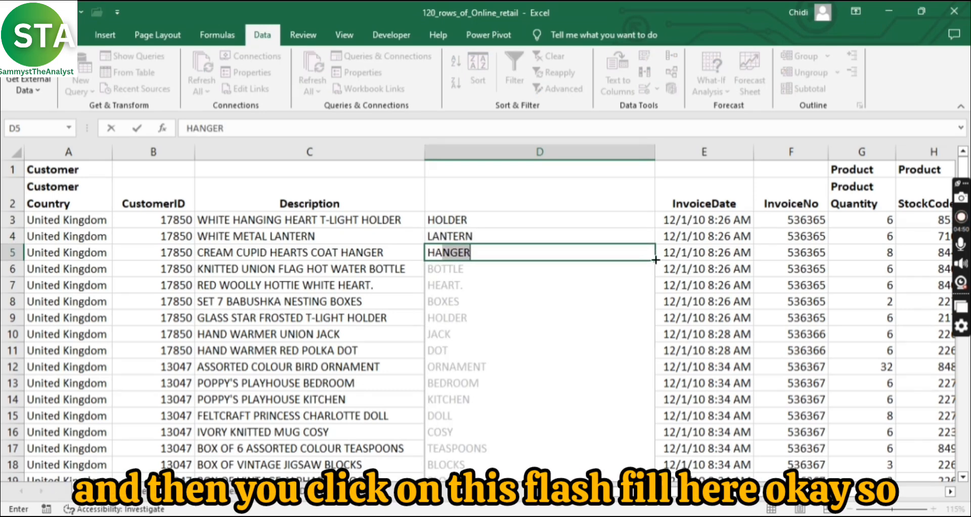
key("Return")
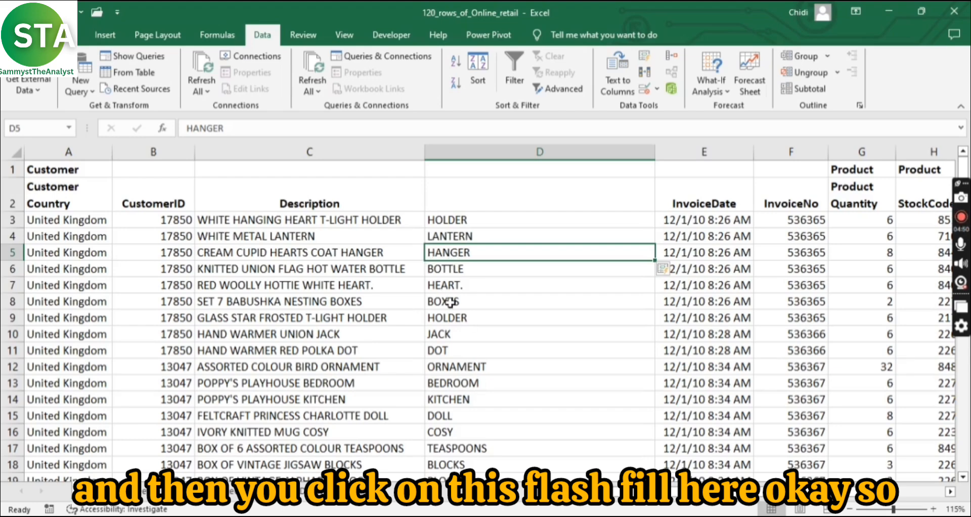
Step: Examine the last words filled down column D and the InvoiceDate header with its neighbouring columns
scroll(451, 302, "down", 20)
scroll(490, 325, "down", 4)
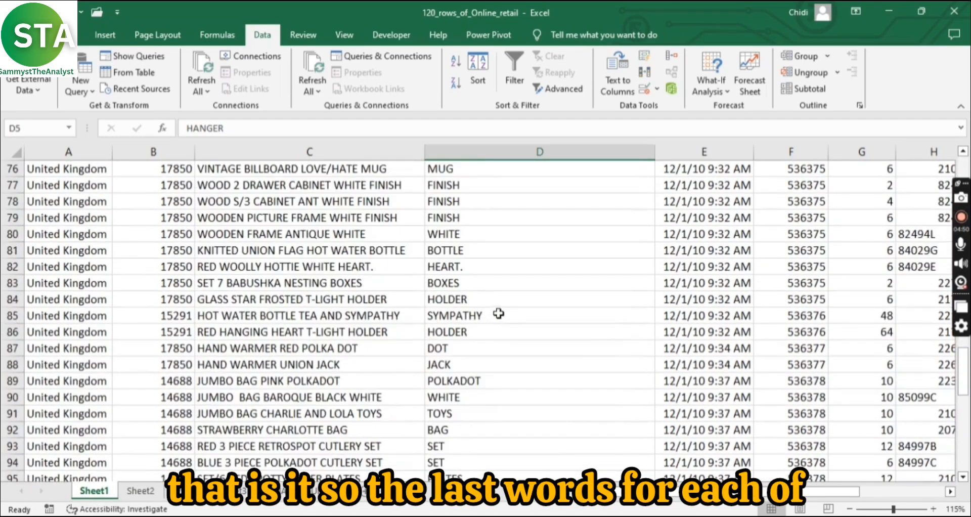
scroll(473, 381, "up", 20)
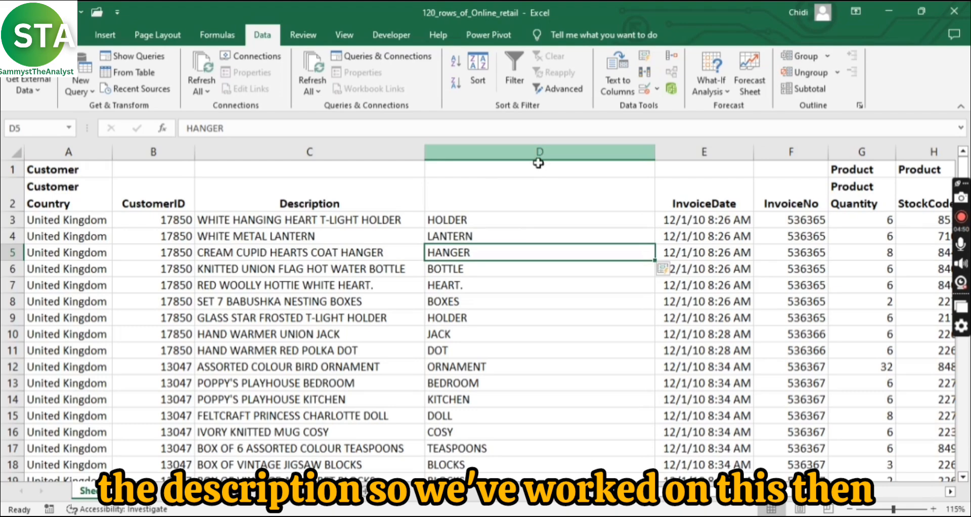
scroll(321, 195, "right", 3)
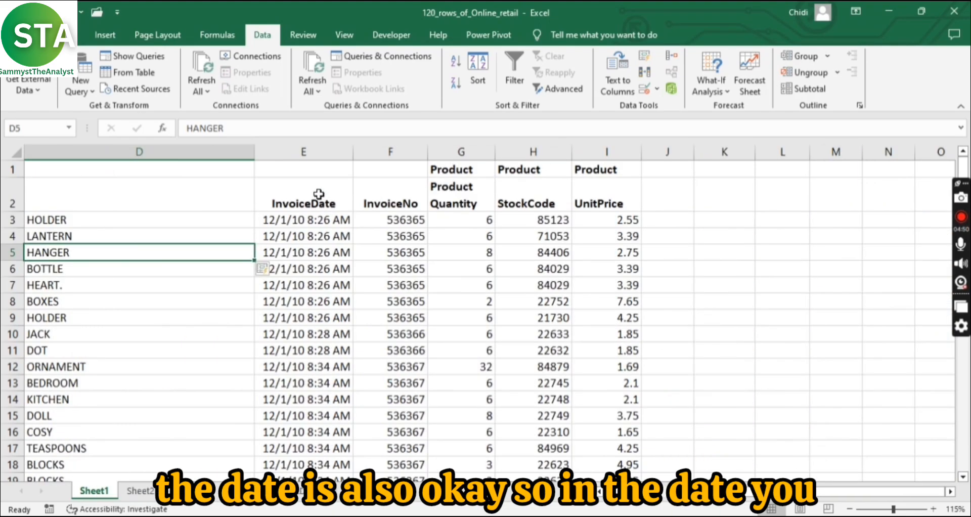
left_click(325, 195)
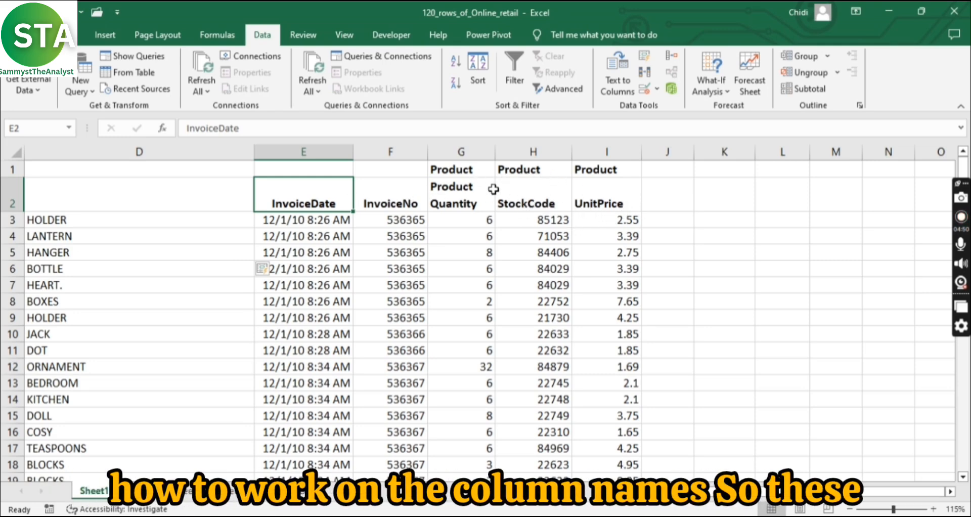
scroll(355, 347, "left", 4)
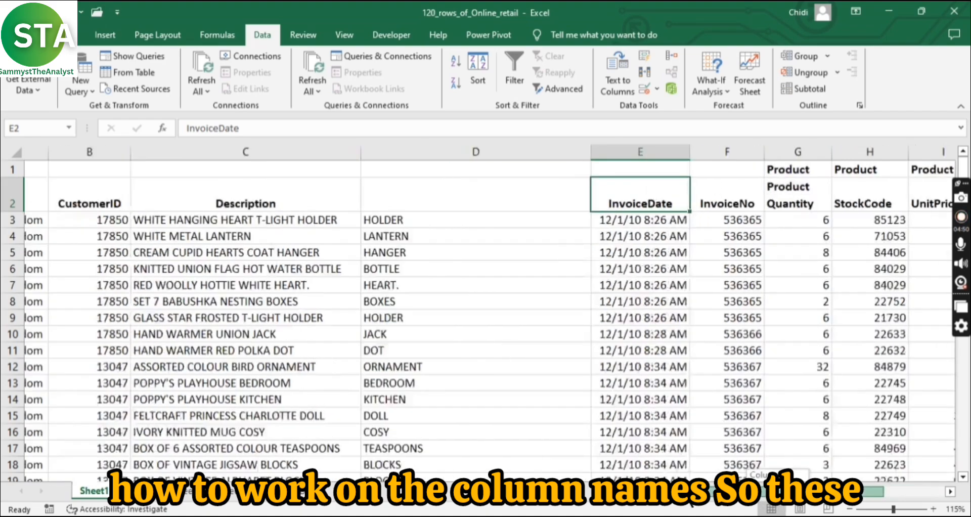